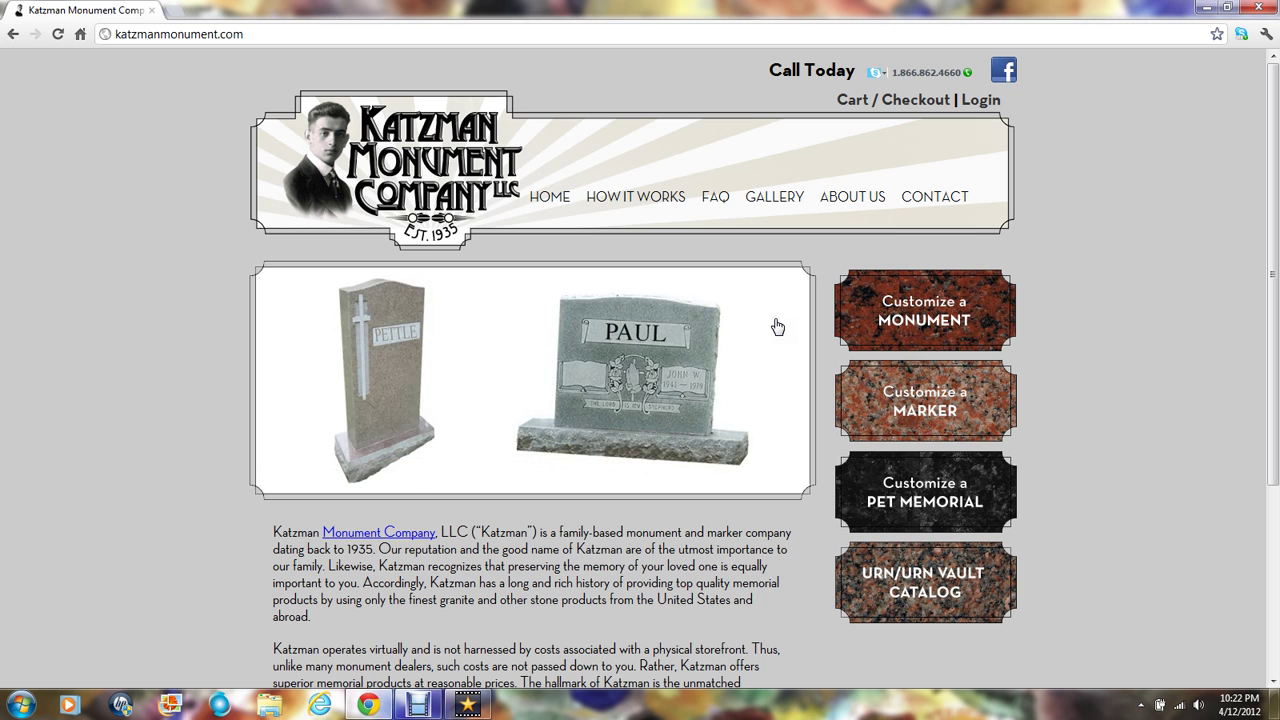
- Open the monument customizer so the custom-memorial guidance notice appears
click(922, 318)
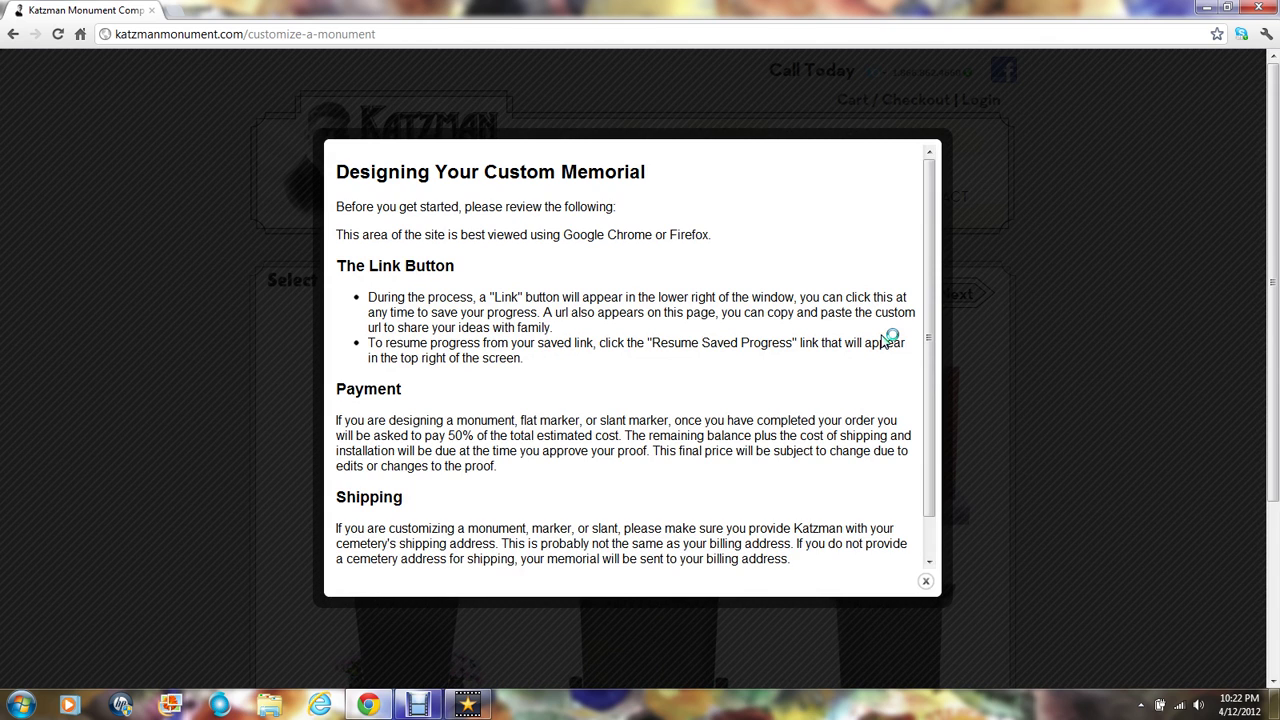
- Dismiss the guidance notice and pick Serpentine Top as the monument shape
click(926, 584)
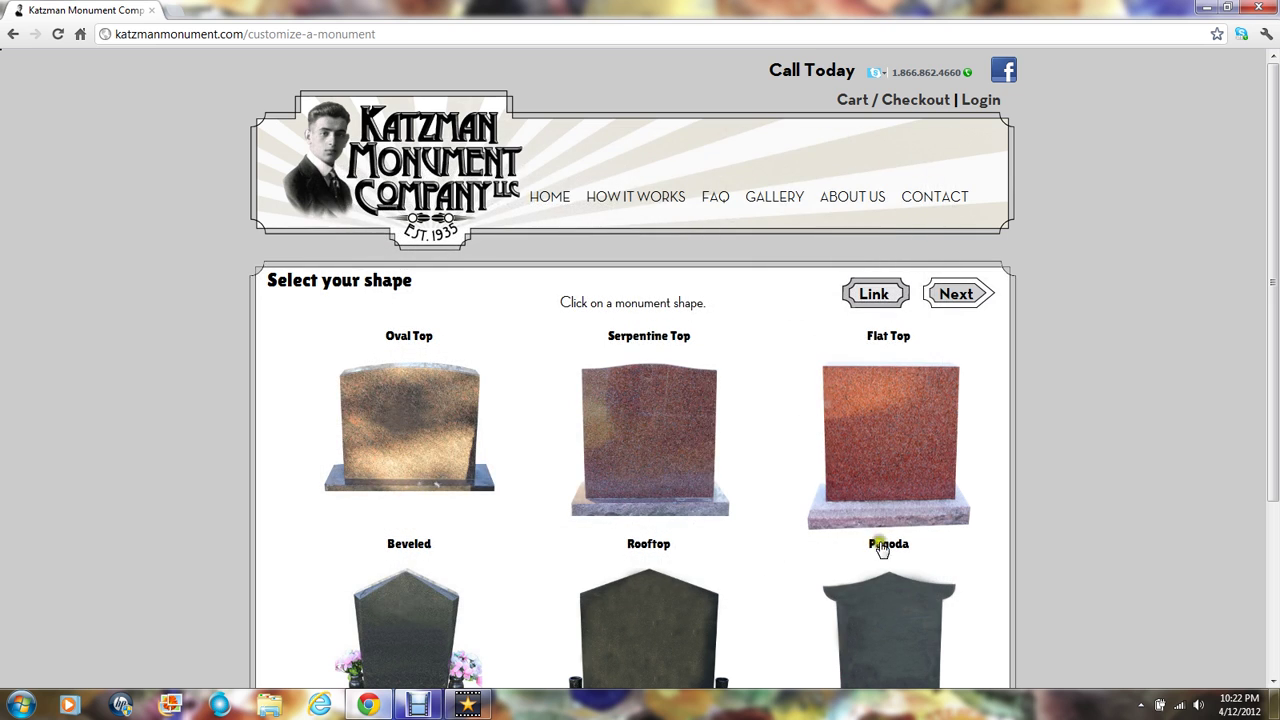
scroll(784, 452, down, 2)
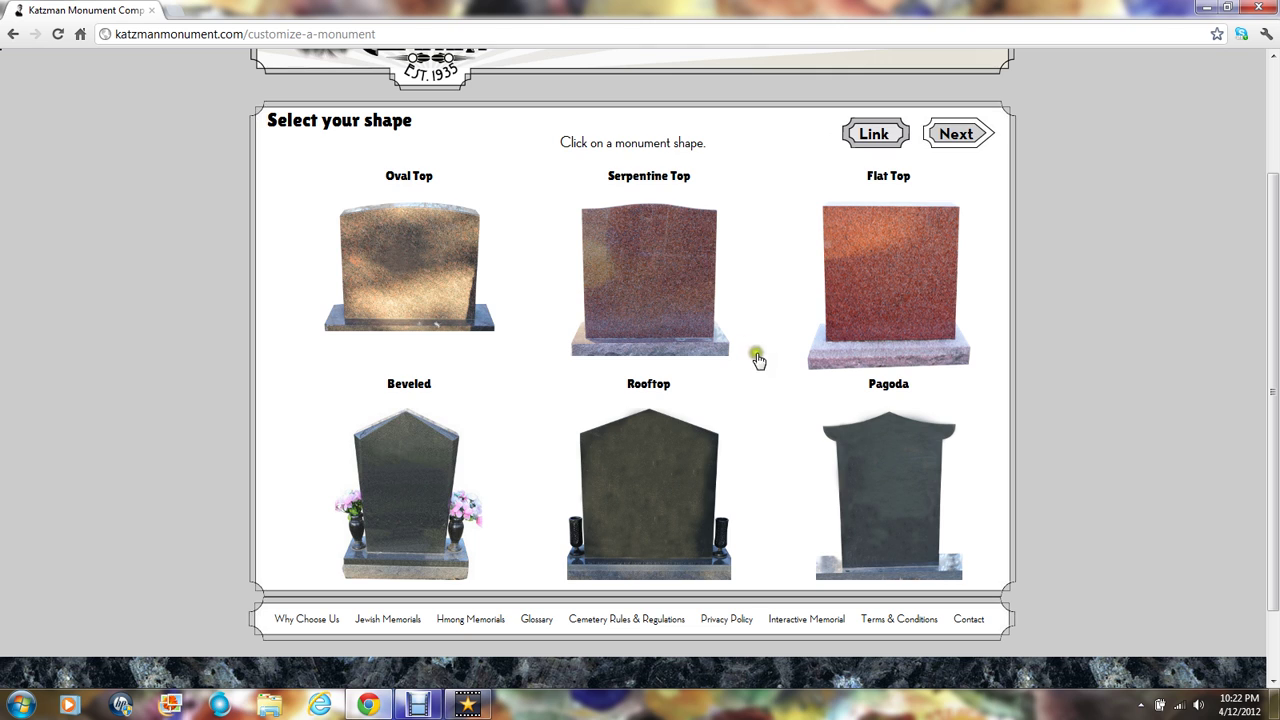
click(670, 275)
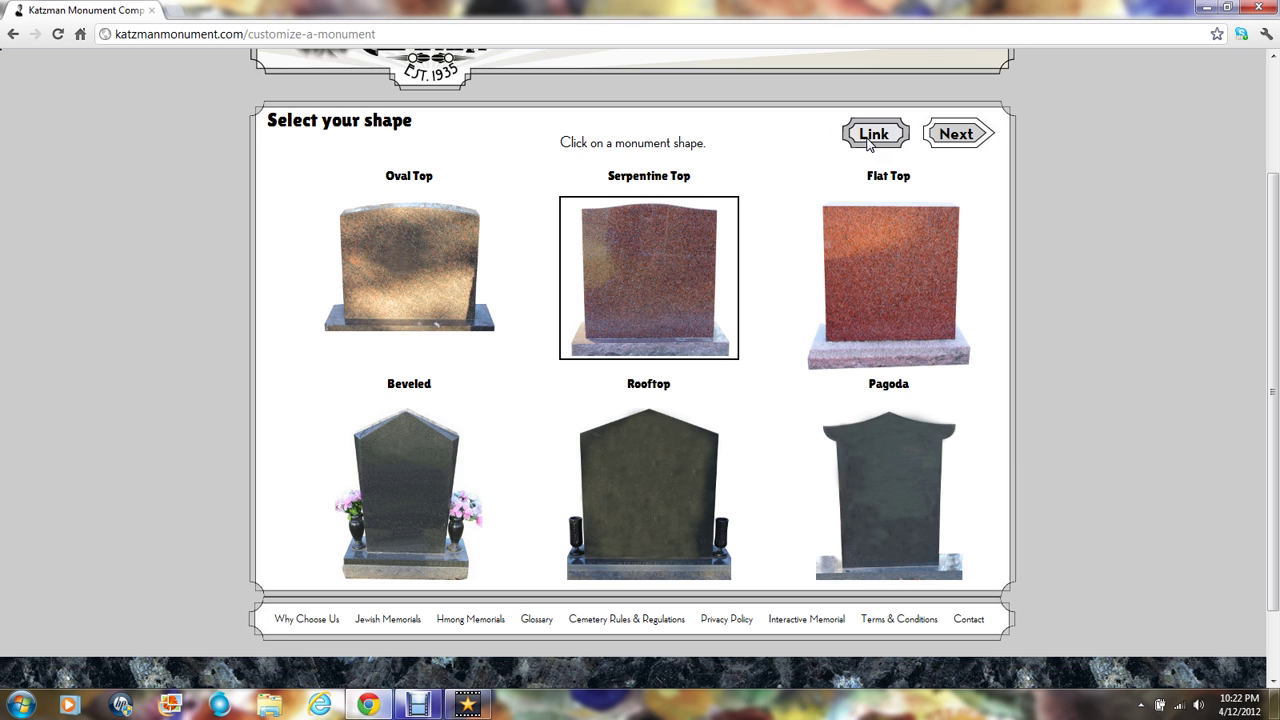
- Move to the granite choices and select Morning Rose Polished
click(958, 137)
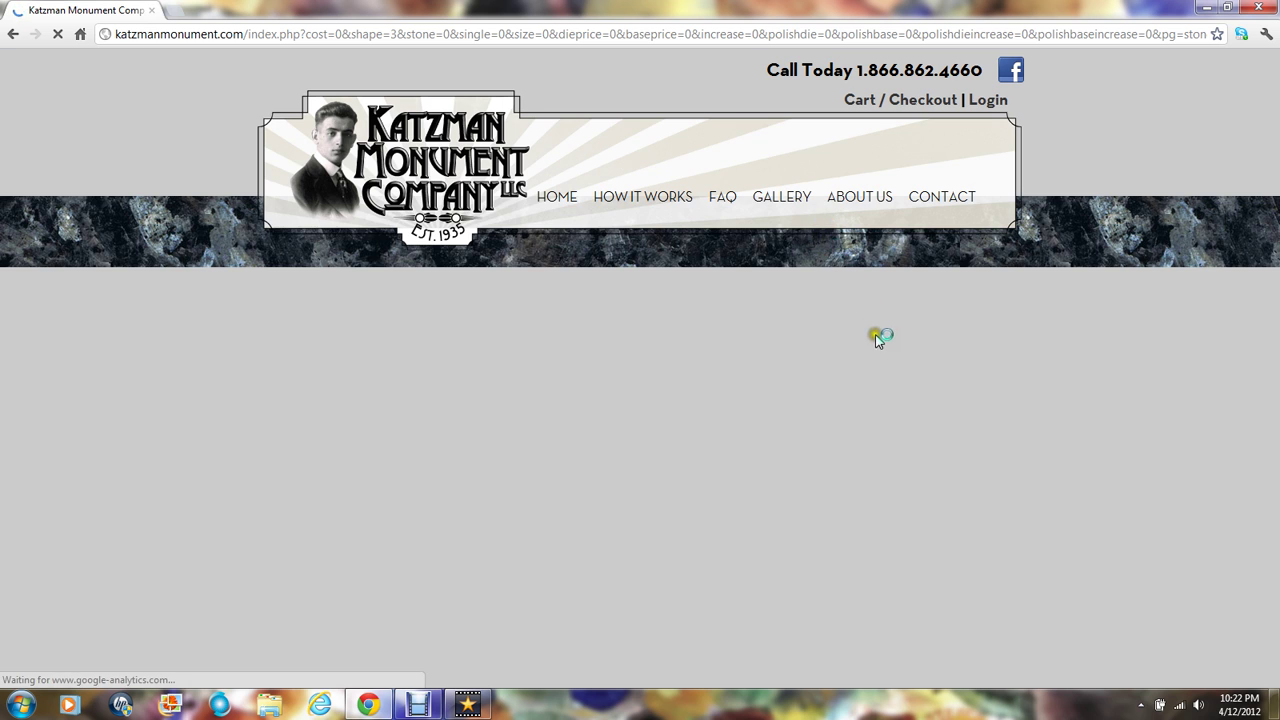
scroll(870, 340, down, 2)
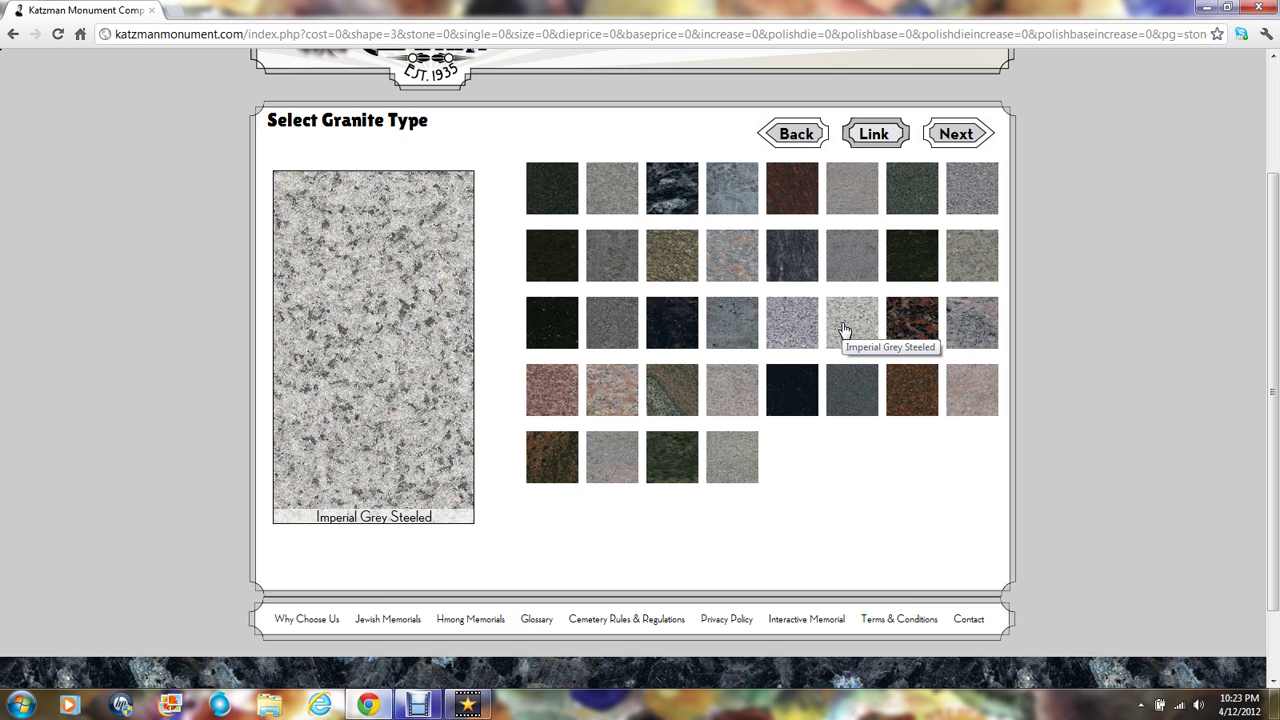
click(563, 392)
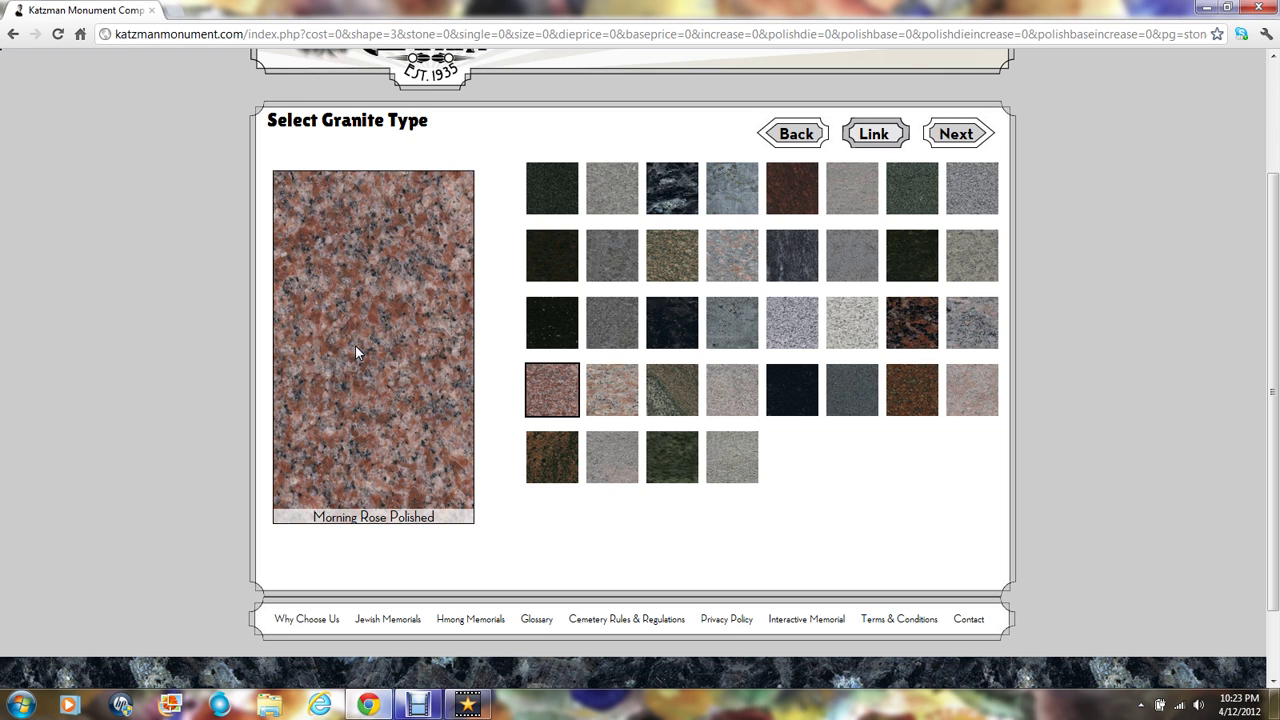
- Choose a Single monument for one person, then advance to the size options
click(950, 137)
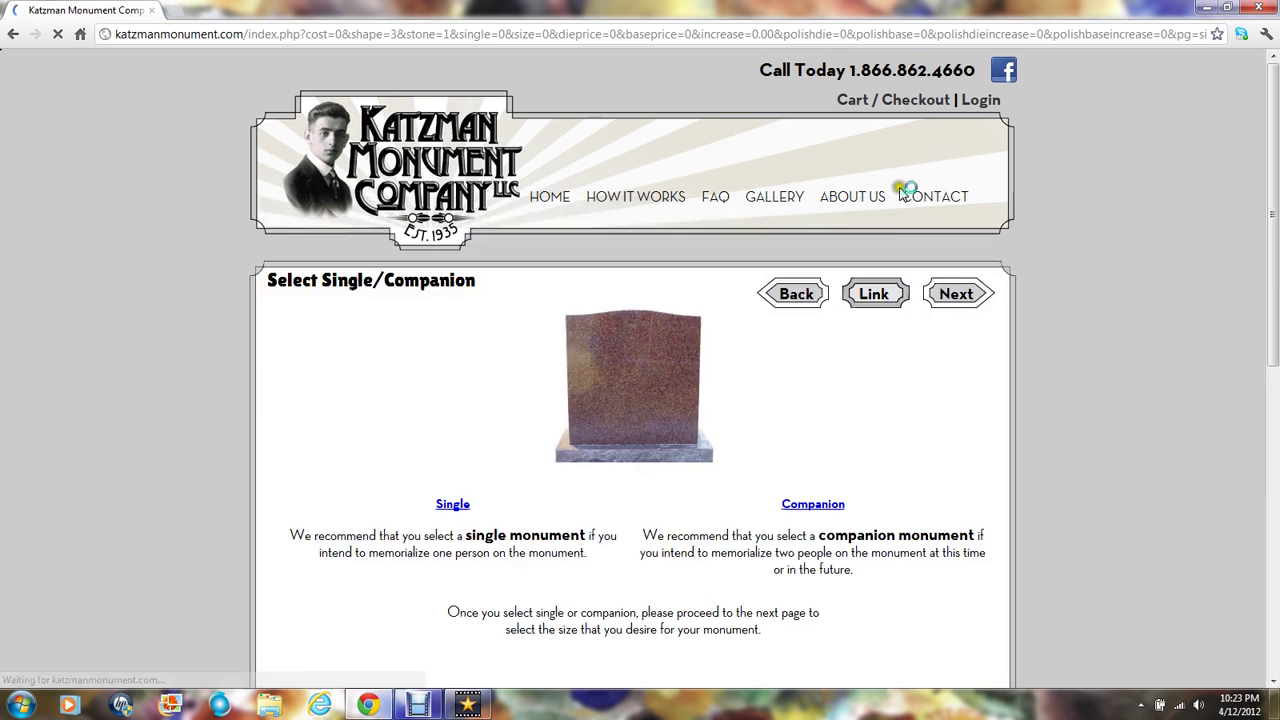
scroll(850, 382, down, 1)
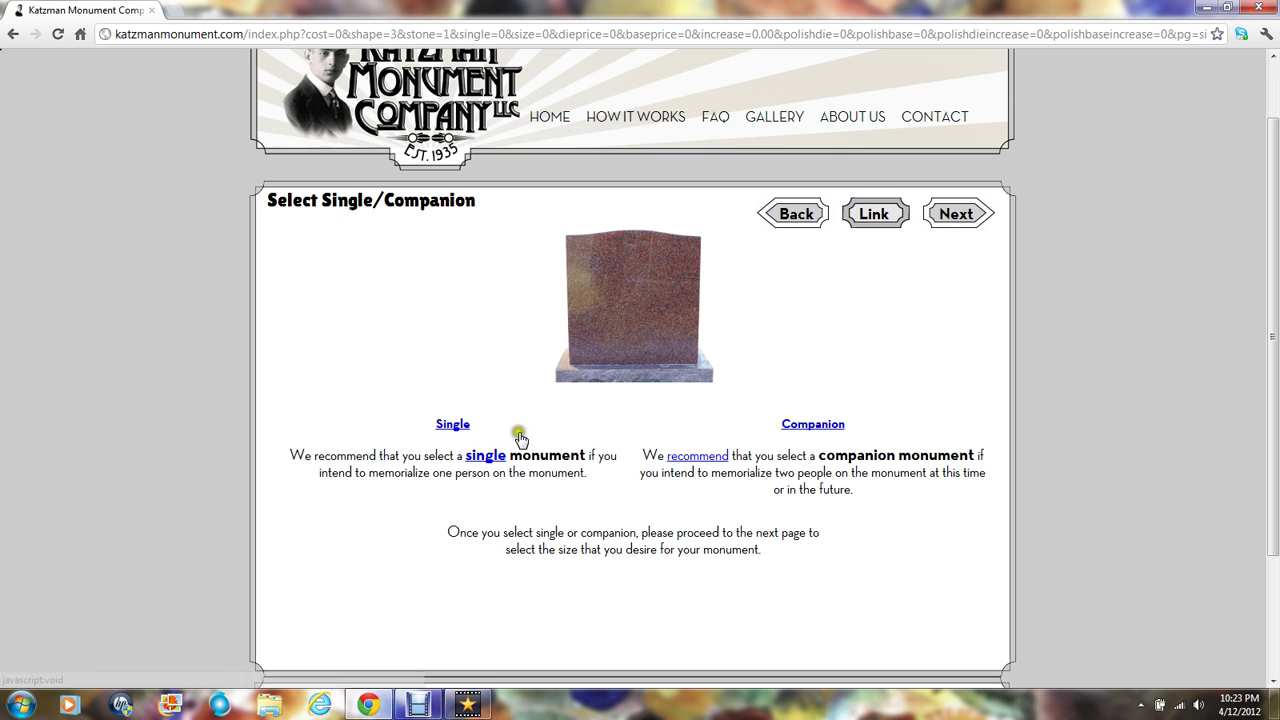
click(462, 426)
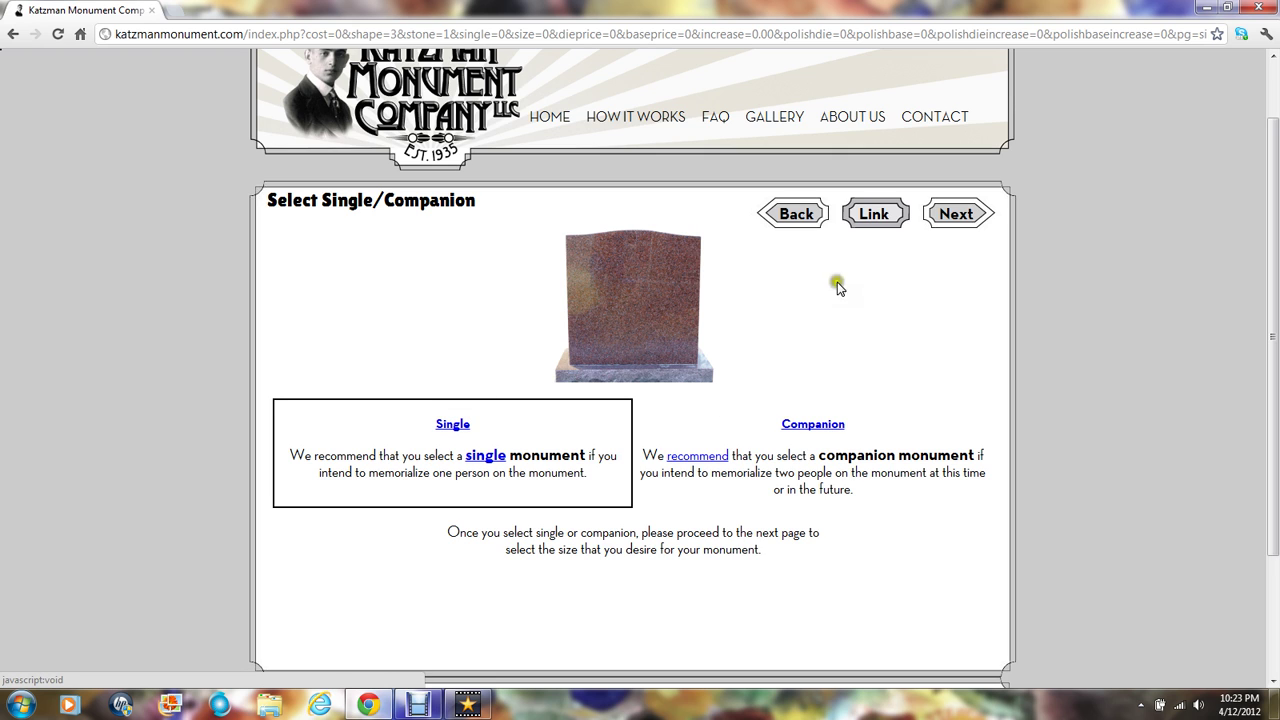
click(966, 214)
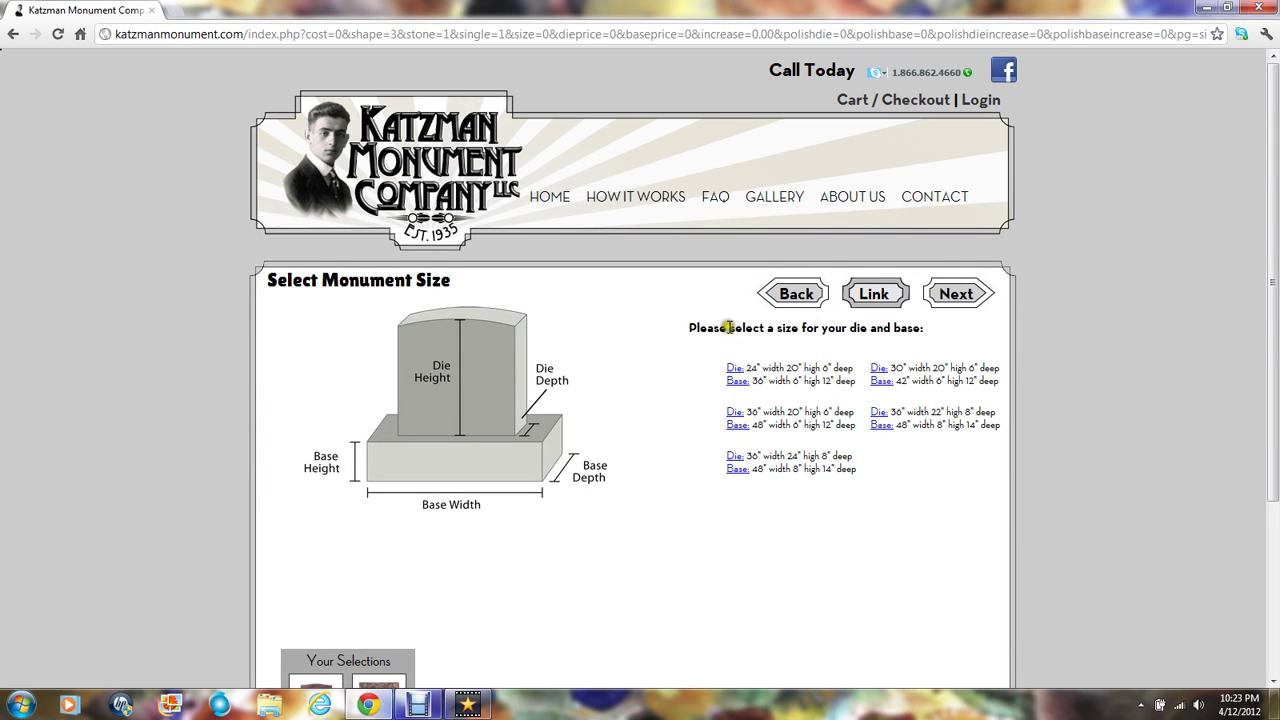
- Select the Die 36"x20"x6" on Base 48"x6"x12" size, totaling $1,046.00
scroll(629, 385, down, 2)
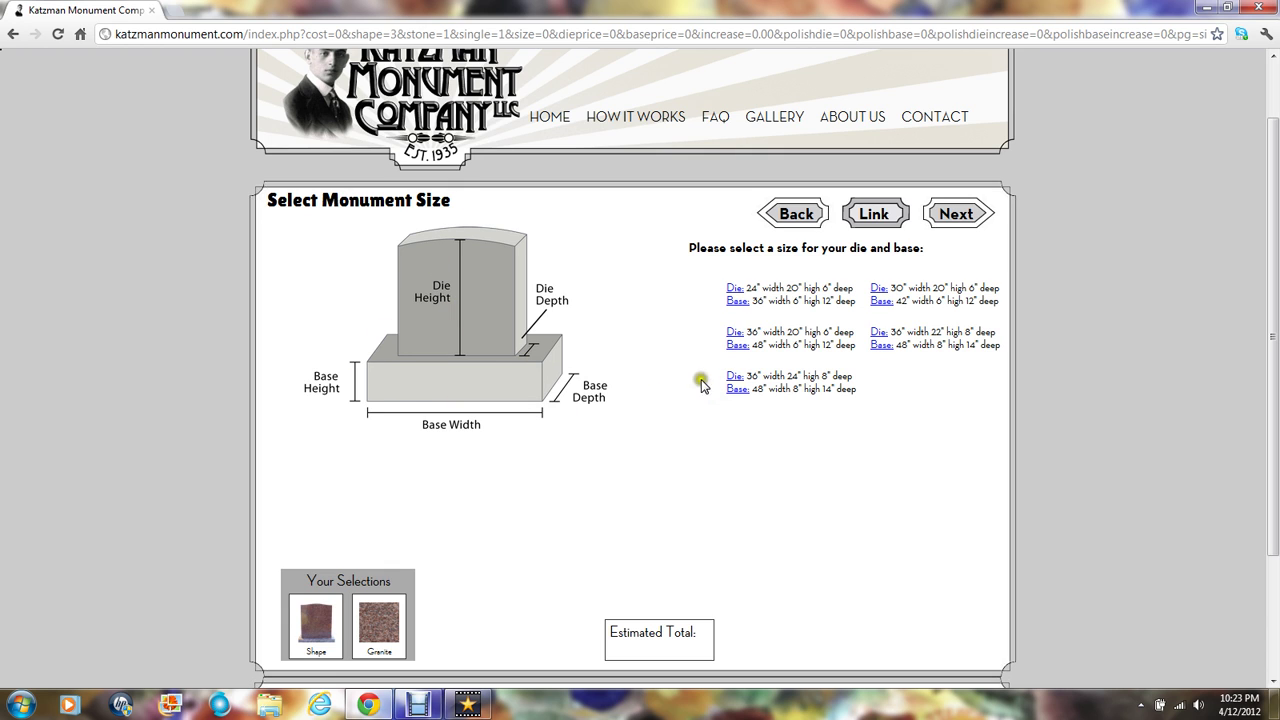
click(773, 345)
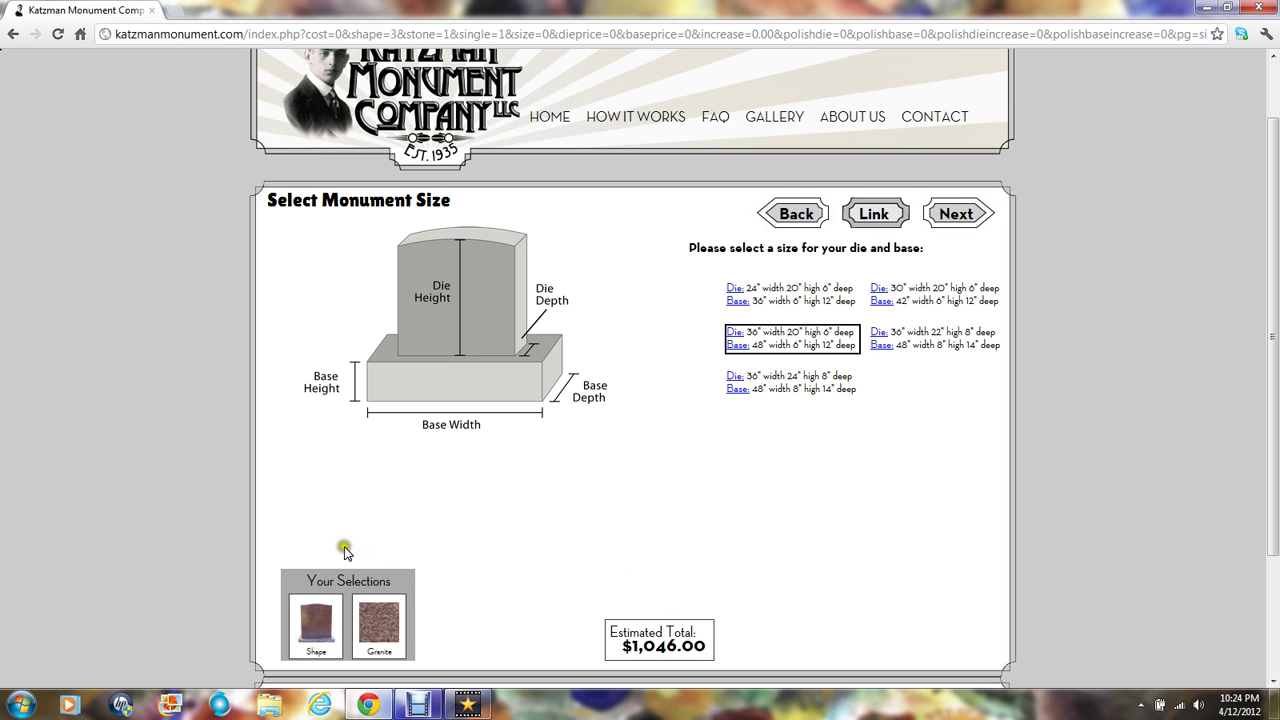
click(364, 609)
- Set the die smooth front, back and top with rough sides; base smooth two inches down
click(960, 214)
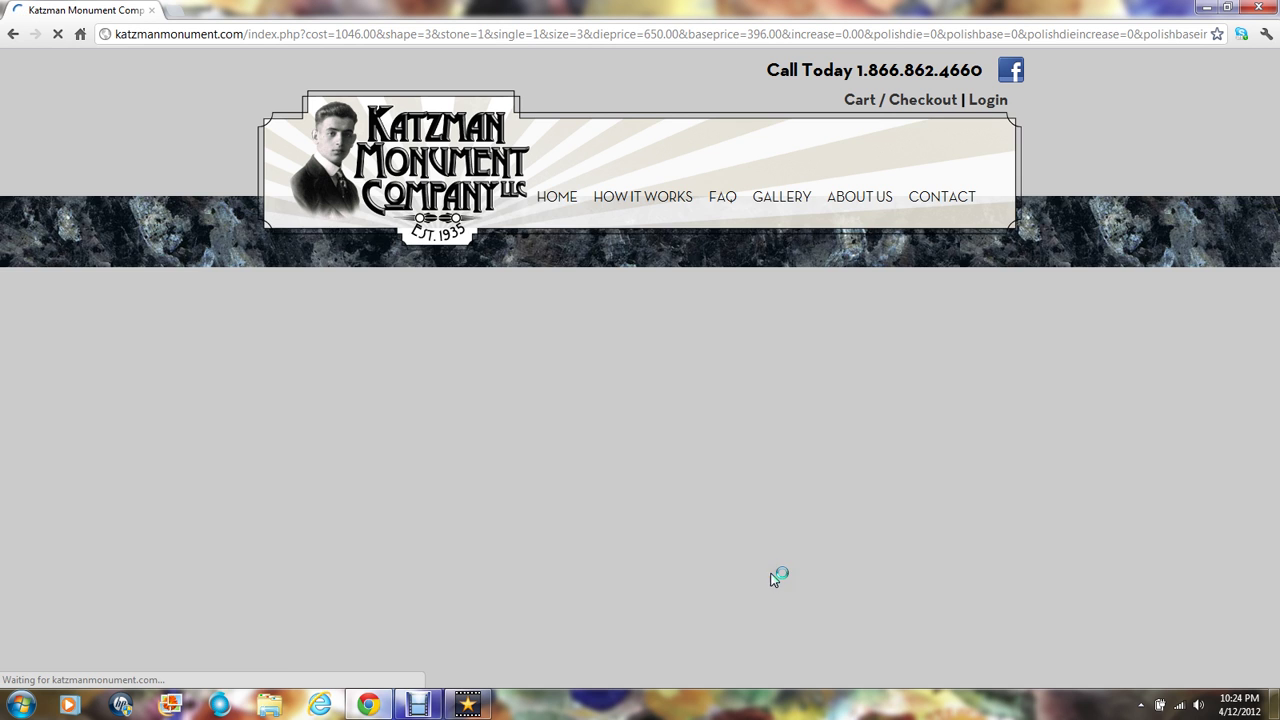
scroll(776, 537, down, 1)
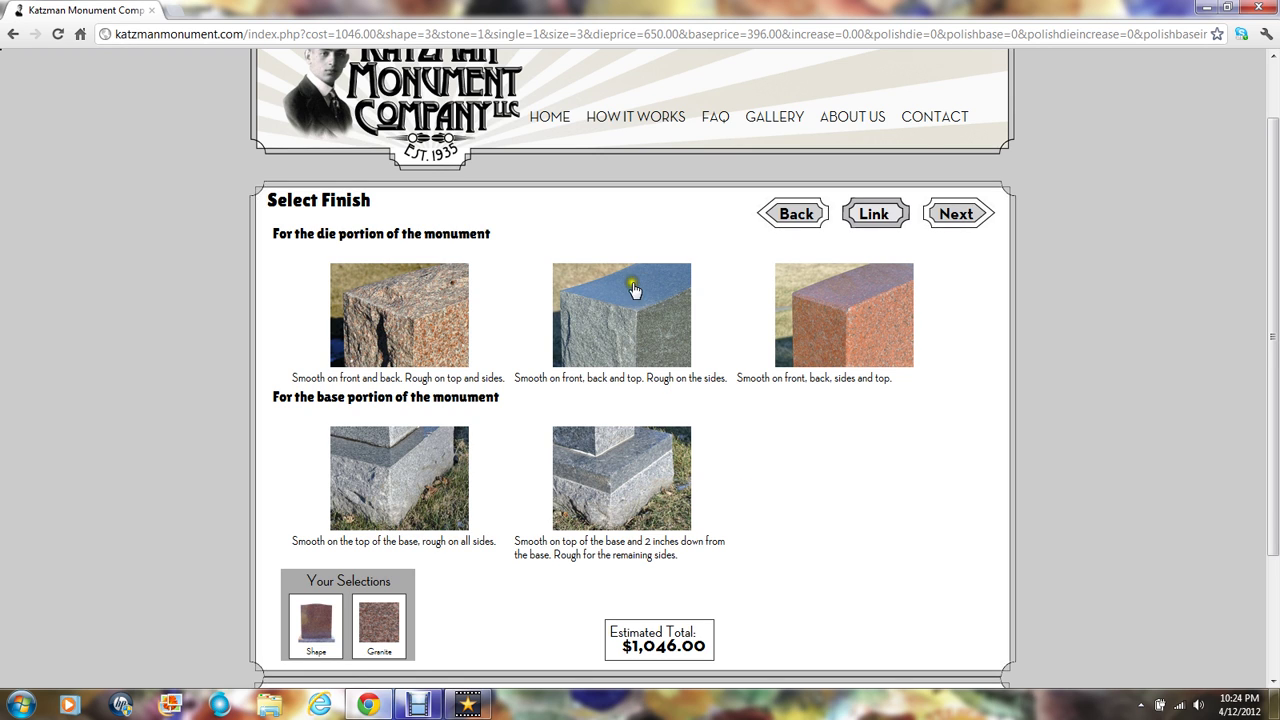
click(588, 332)
click(804, 333)
click(639, 311)
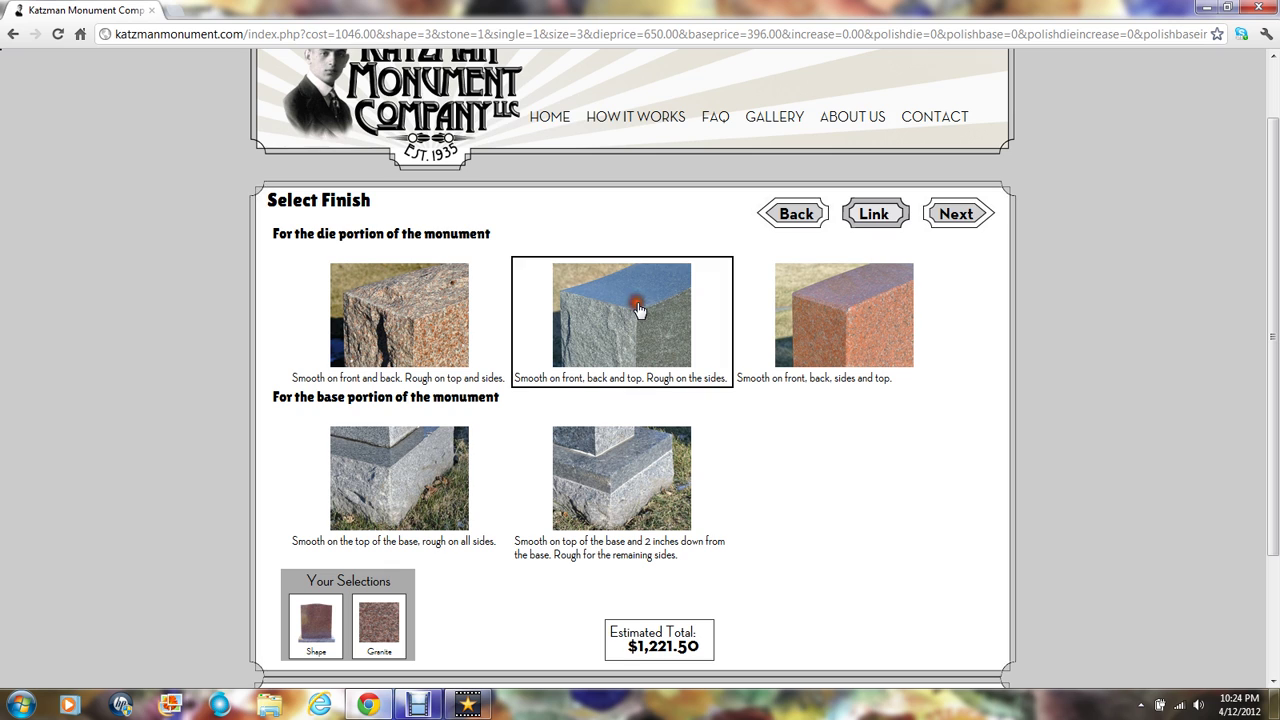
click(632, 478)
- Place ivy carvings in both the upper-left and upper-right corners
click(632, 478)
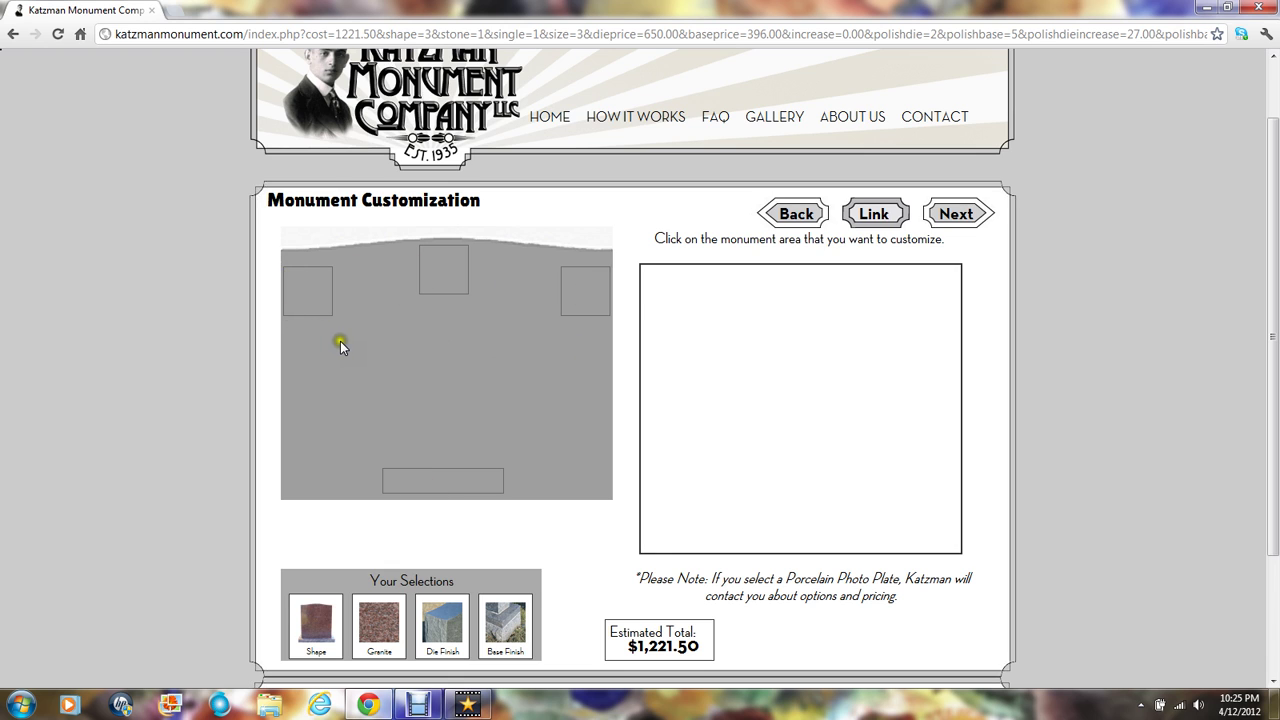
click(316, 293)
click(360, 319)
click(318, 292)
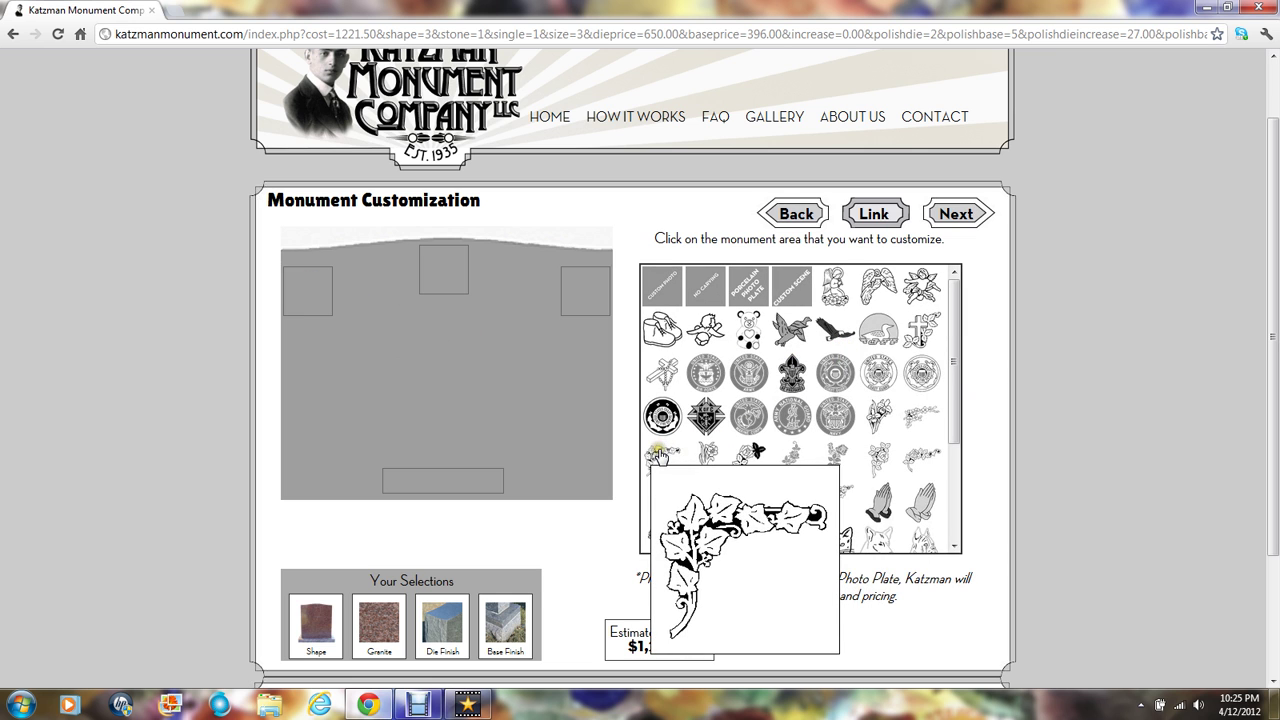
click(660, 456)
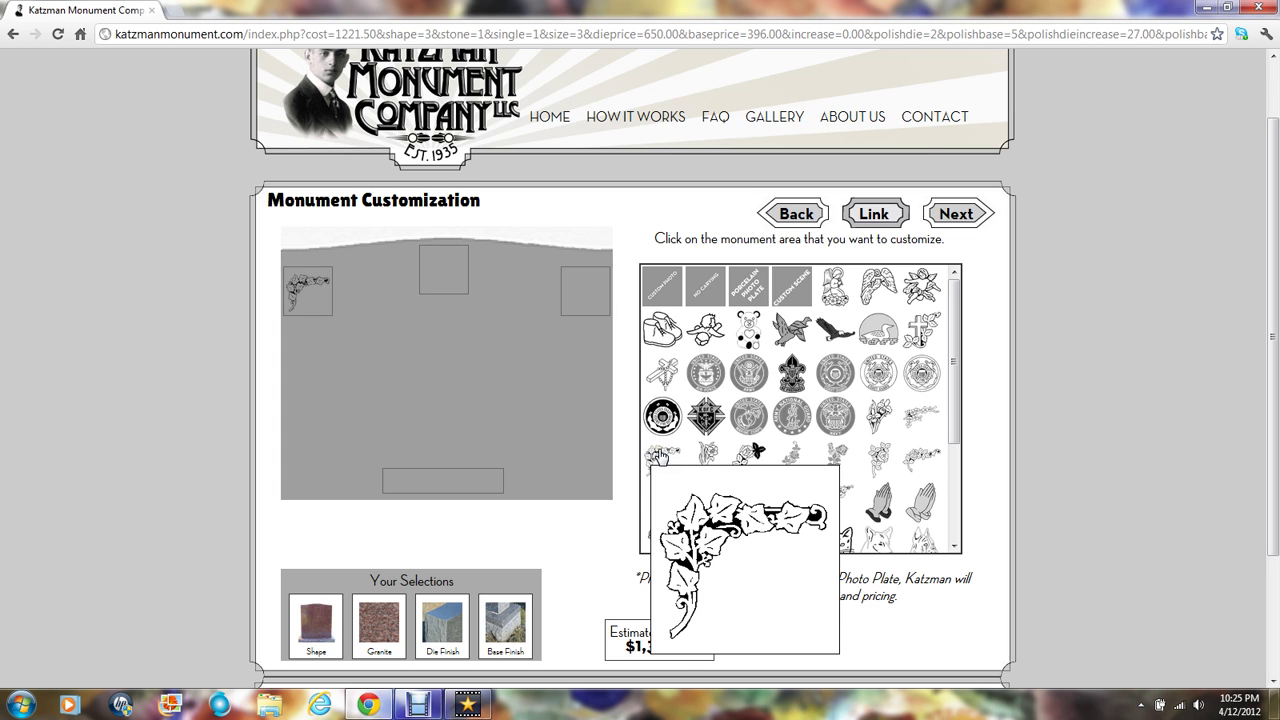
click(589, 289)
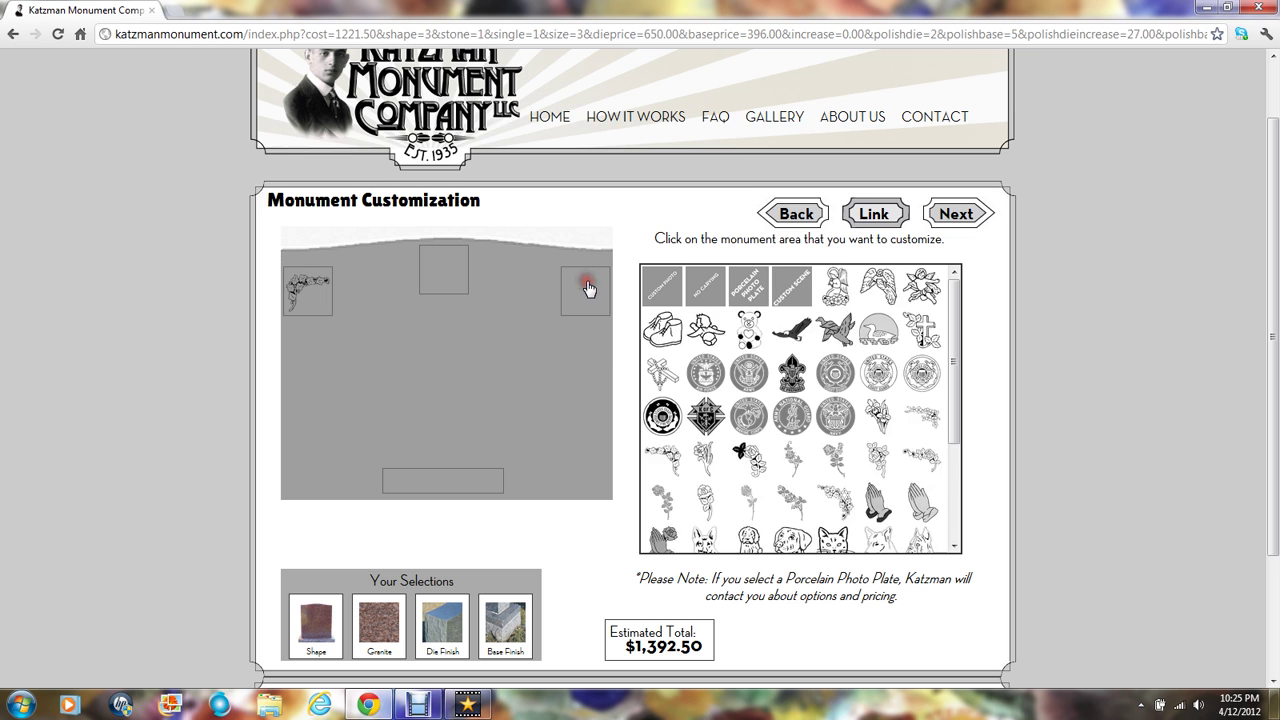
click(660, 456)
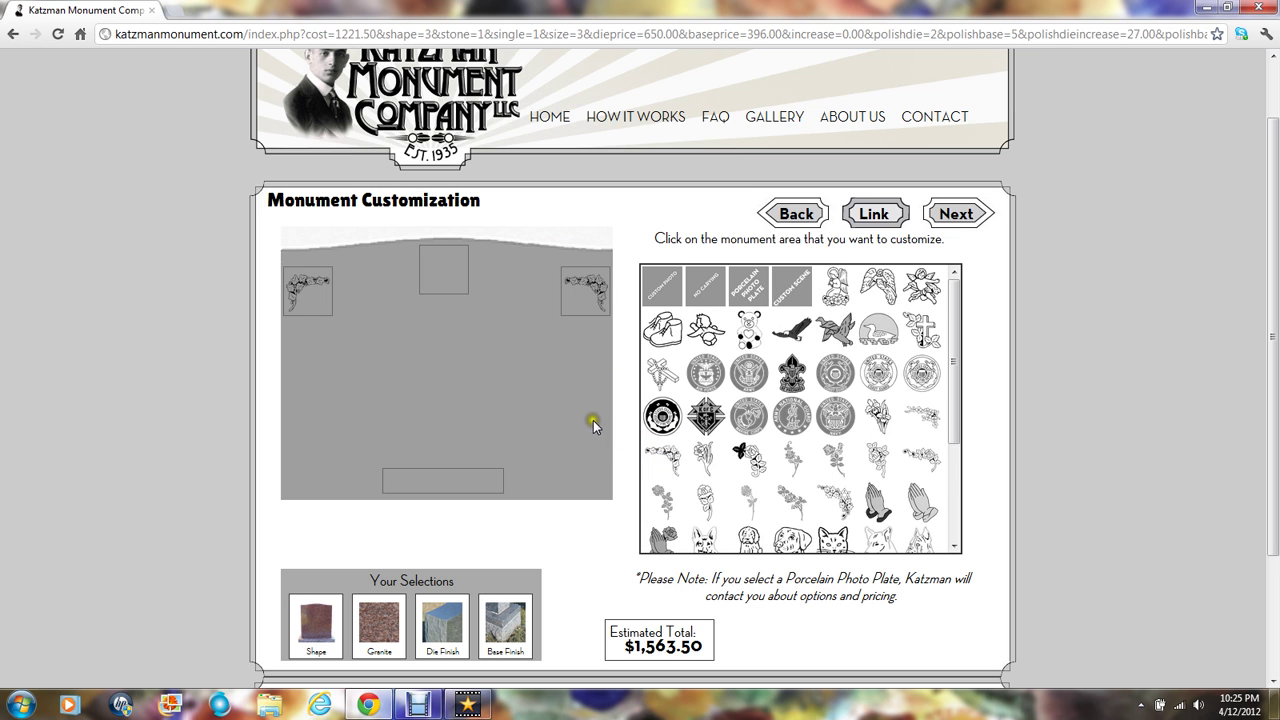
- Leave the top centre uncarved and add a vine along the bottom panel, total $1,734.50
click(452, 265)
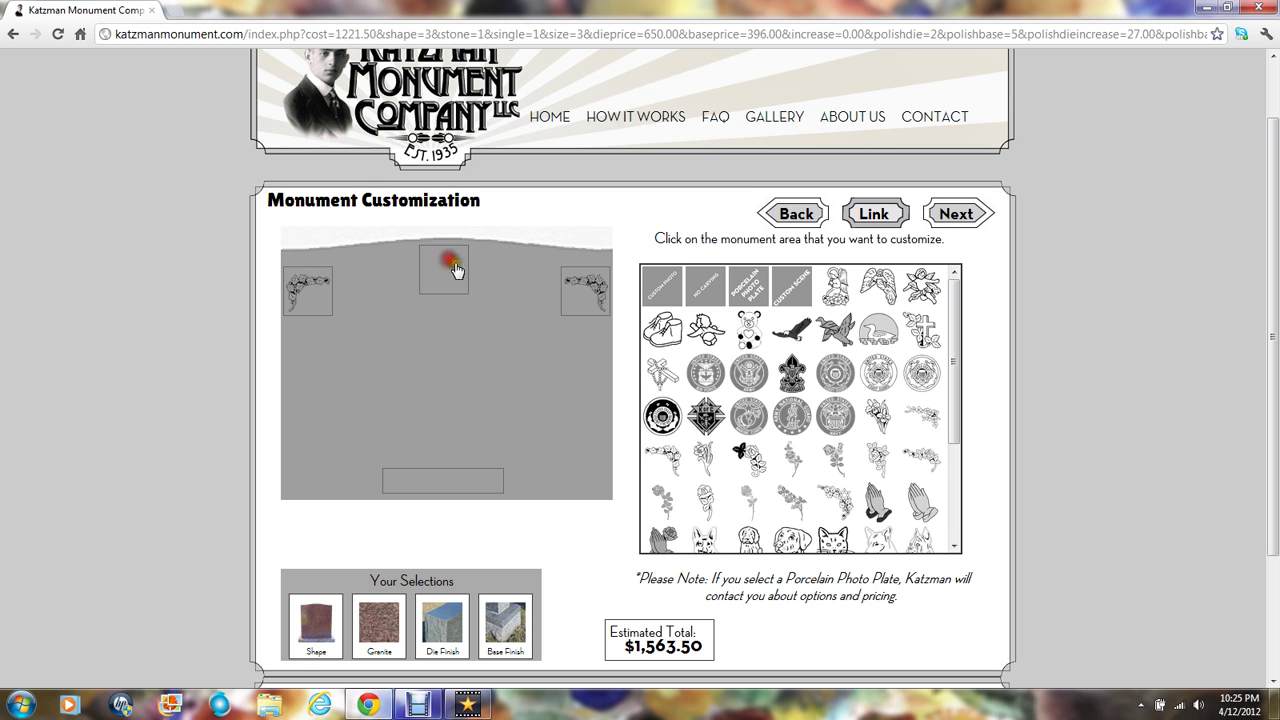
click(705, 286)
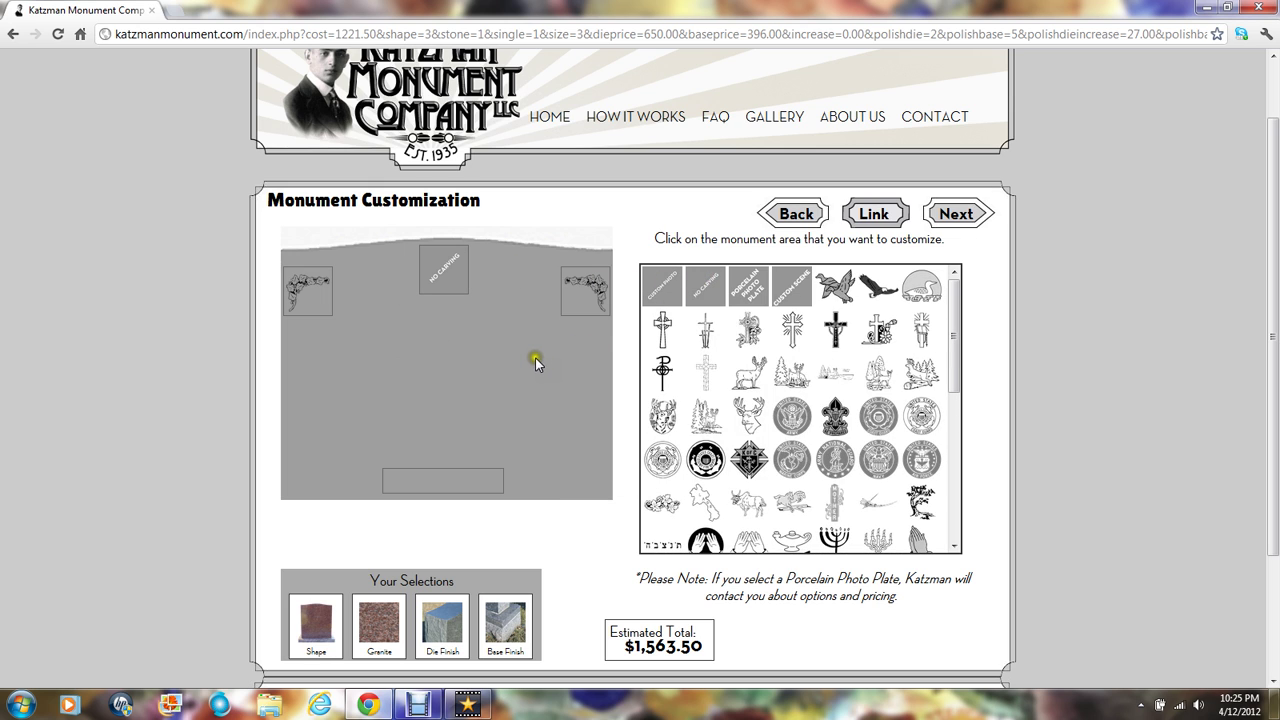
mouse_move(788, 289)
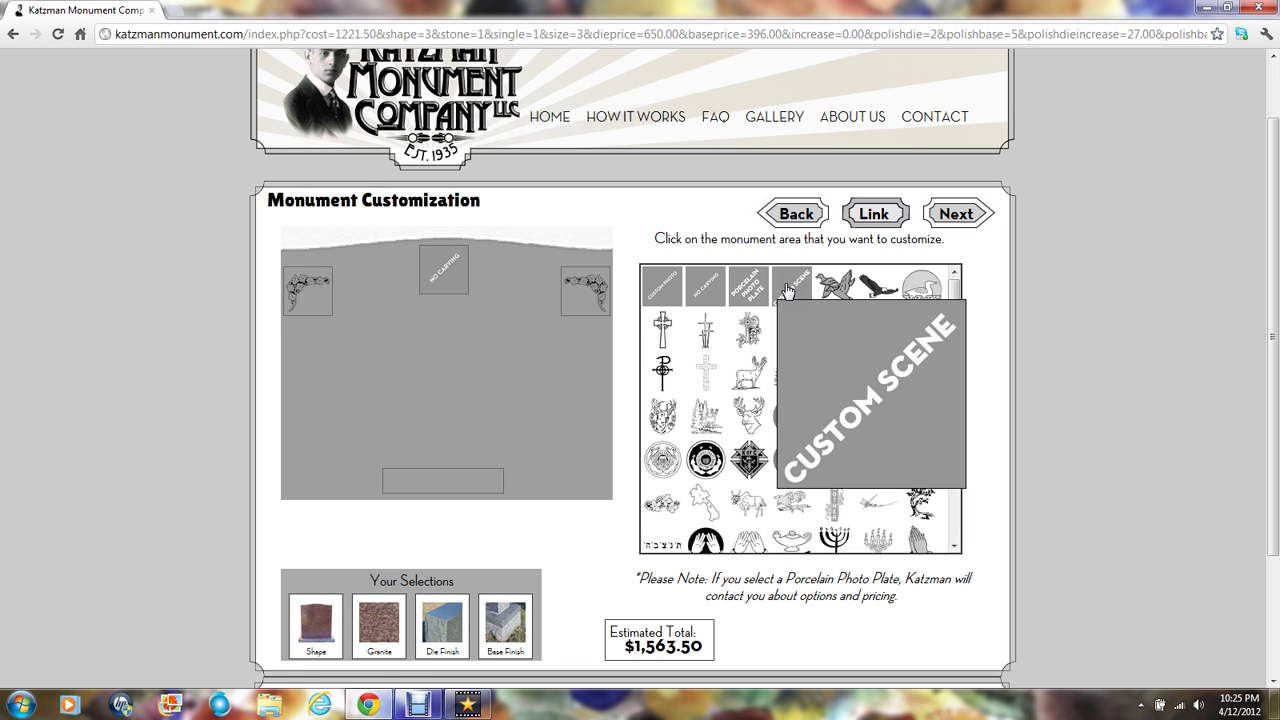
click(466, 481)
click(885, 300)
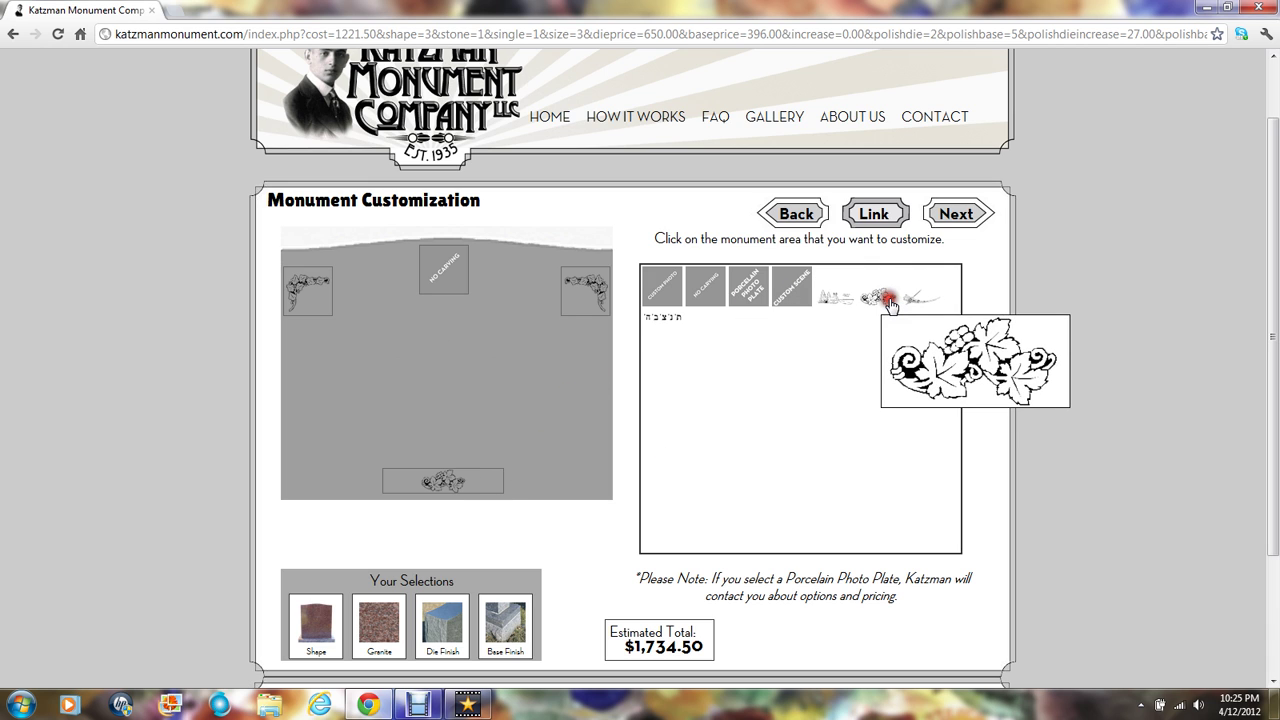
click(950, 216)
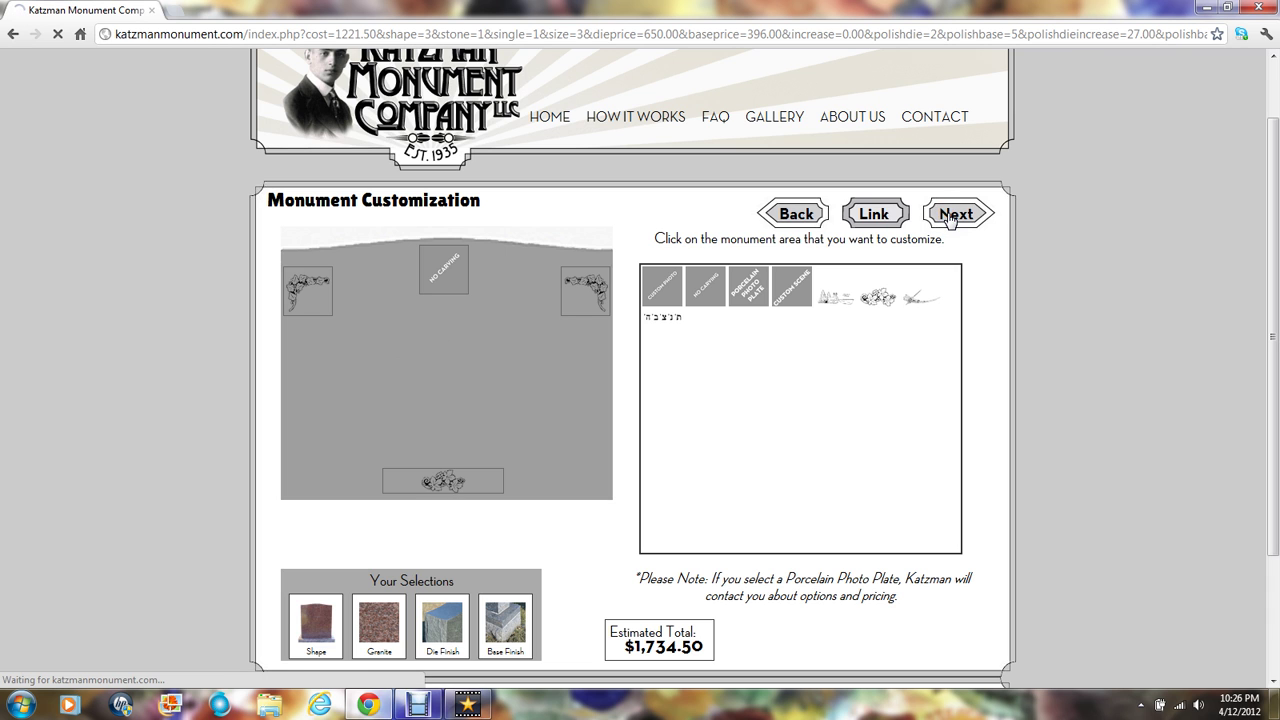
- Enter the person's full name in the monument's Name lettering field
scroll(911, 391, down, 1)
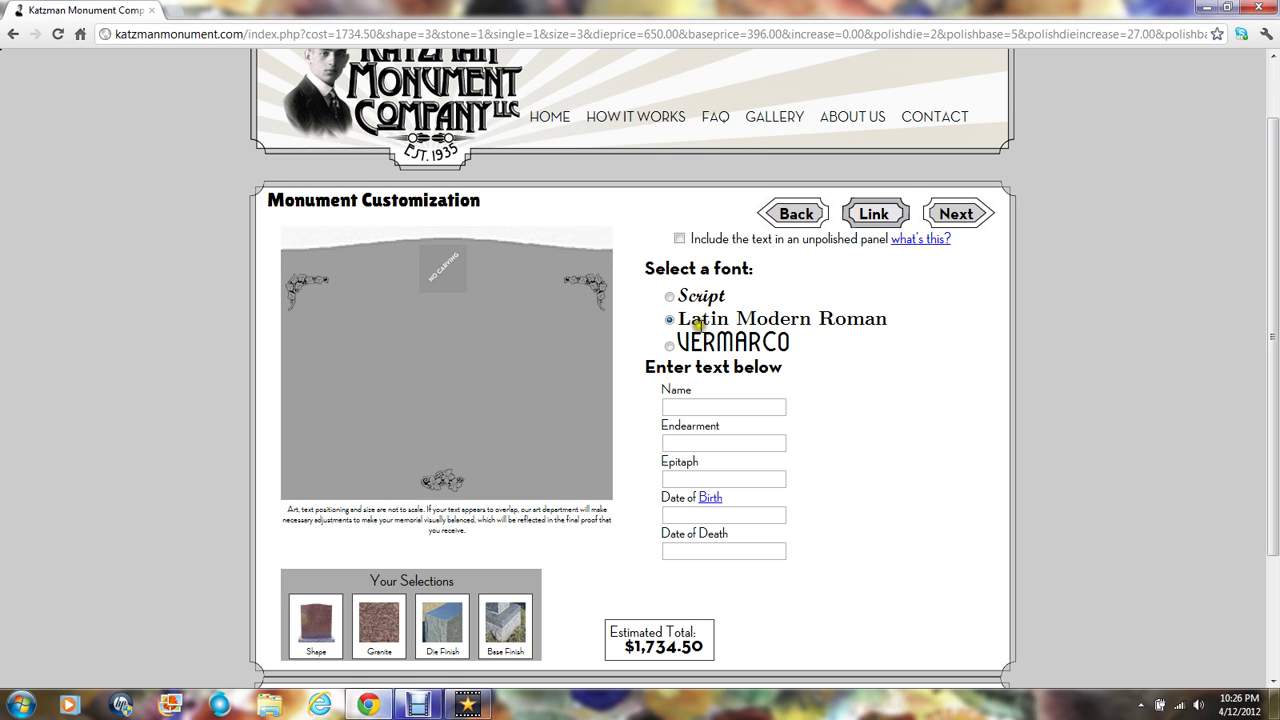
click(716, 408)
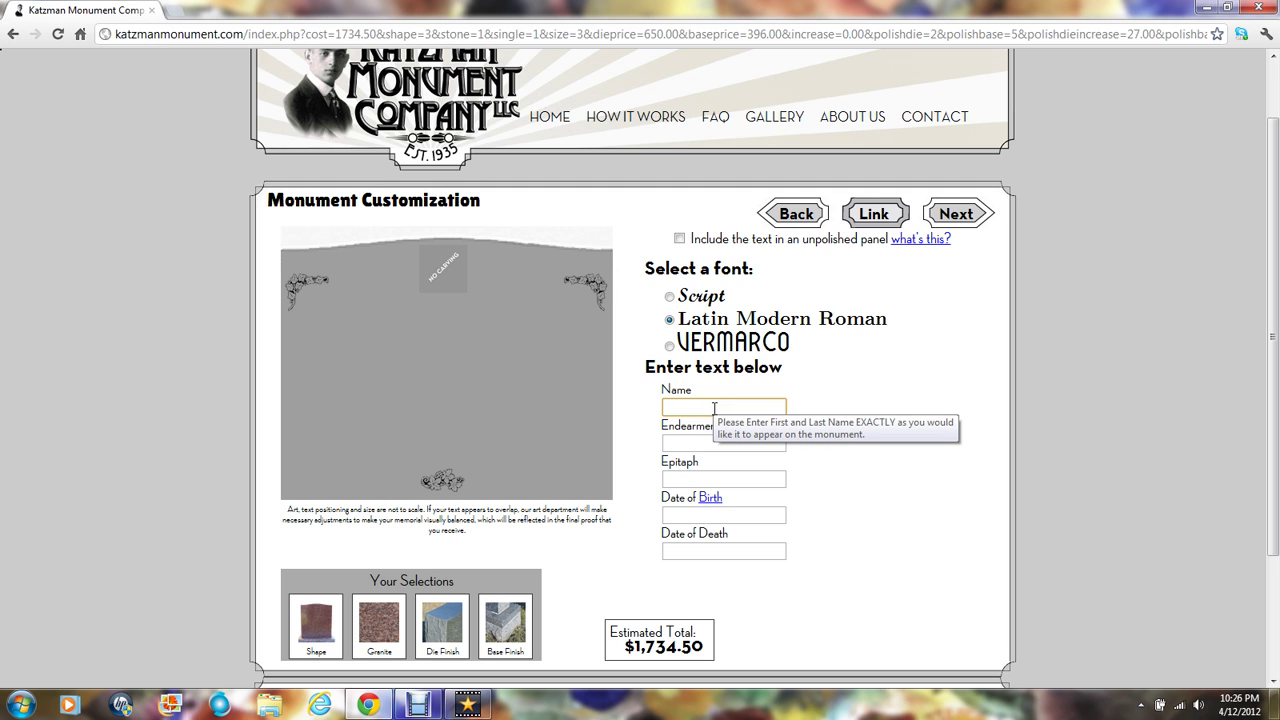
text(John )
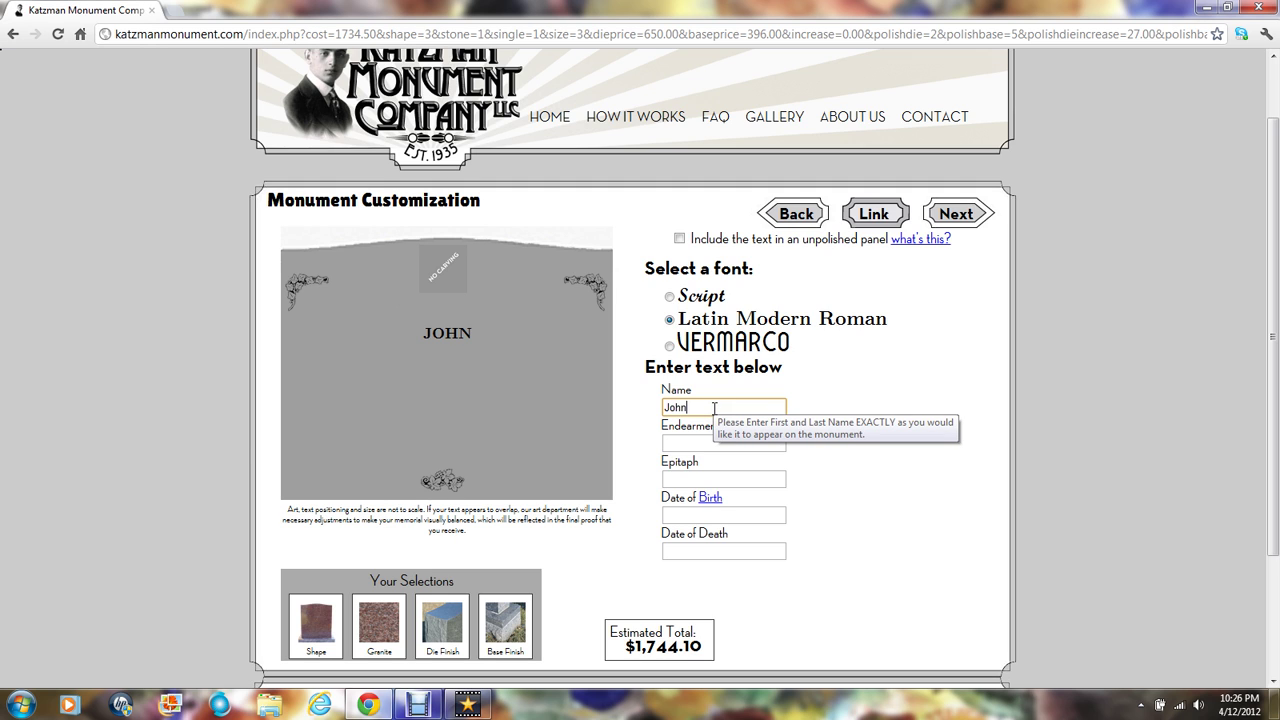
text(Smith)
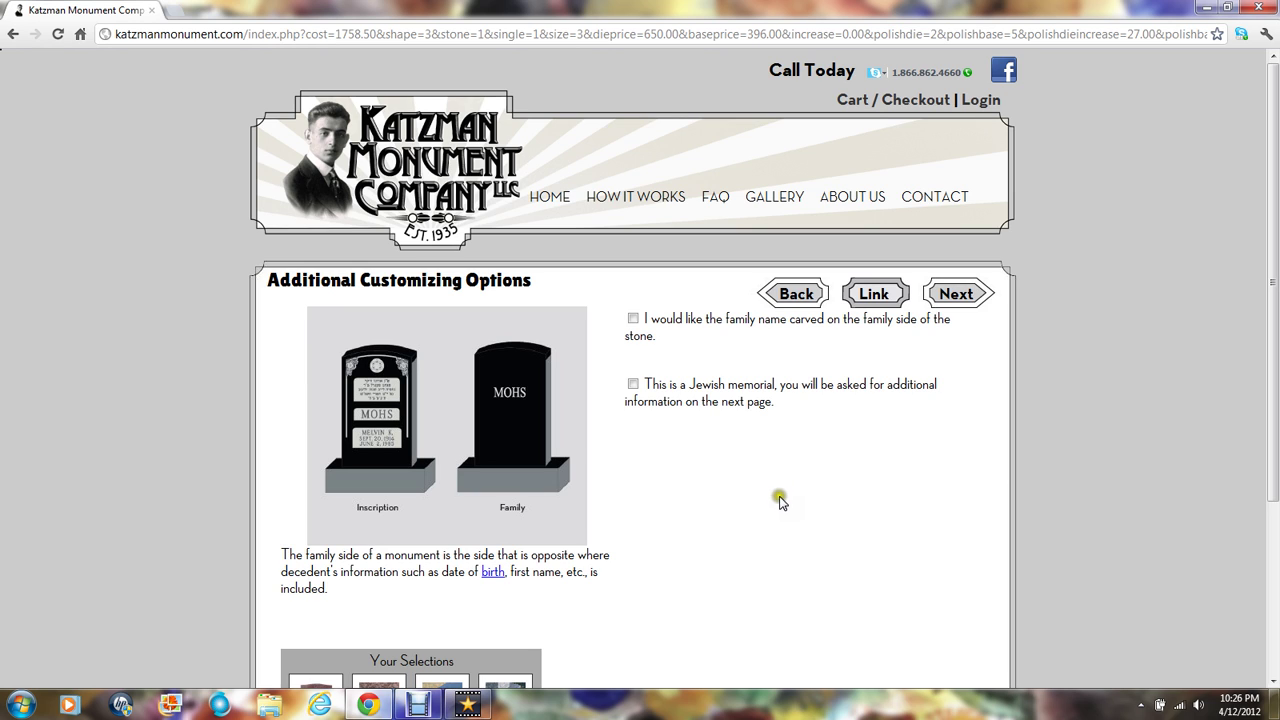
- Add steel-inlaid family name lettering on the family side and mark the memorial Jewish
click(634, 320)
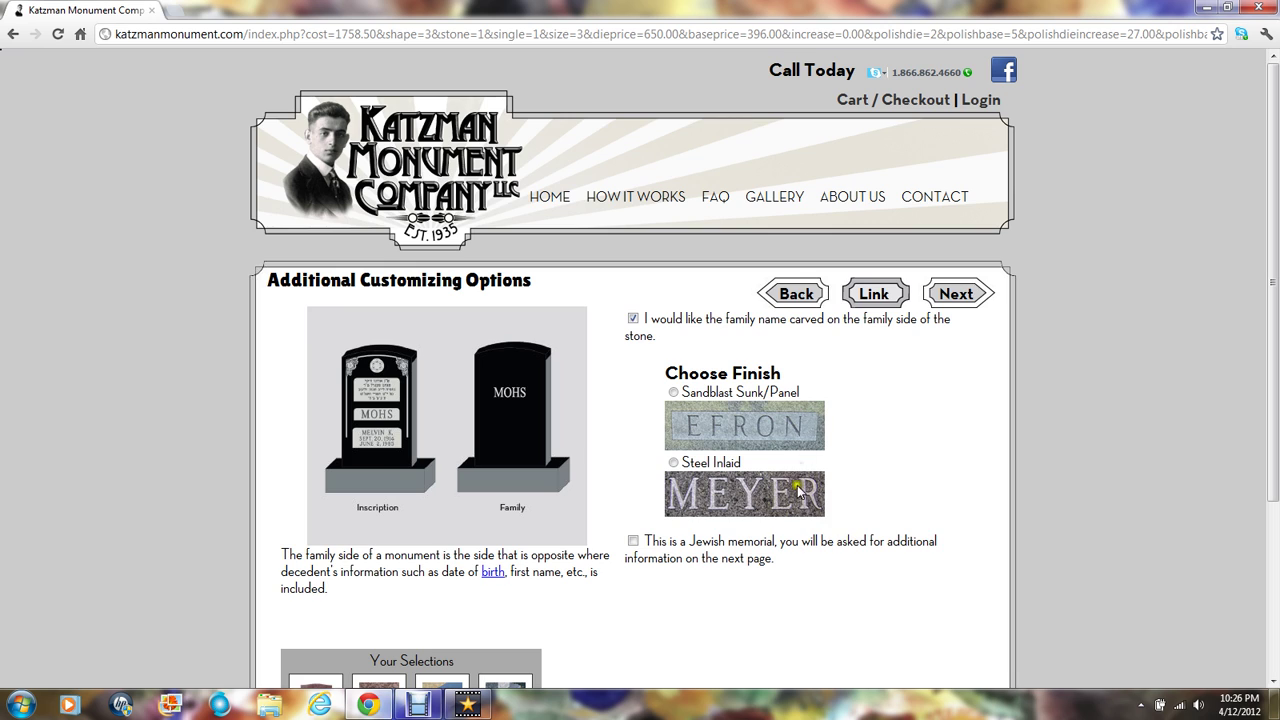
click(675, 463)
click(882, 494)
click(633, 541)
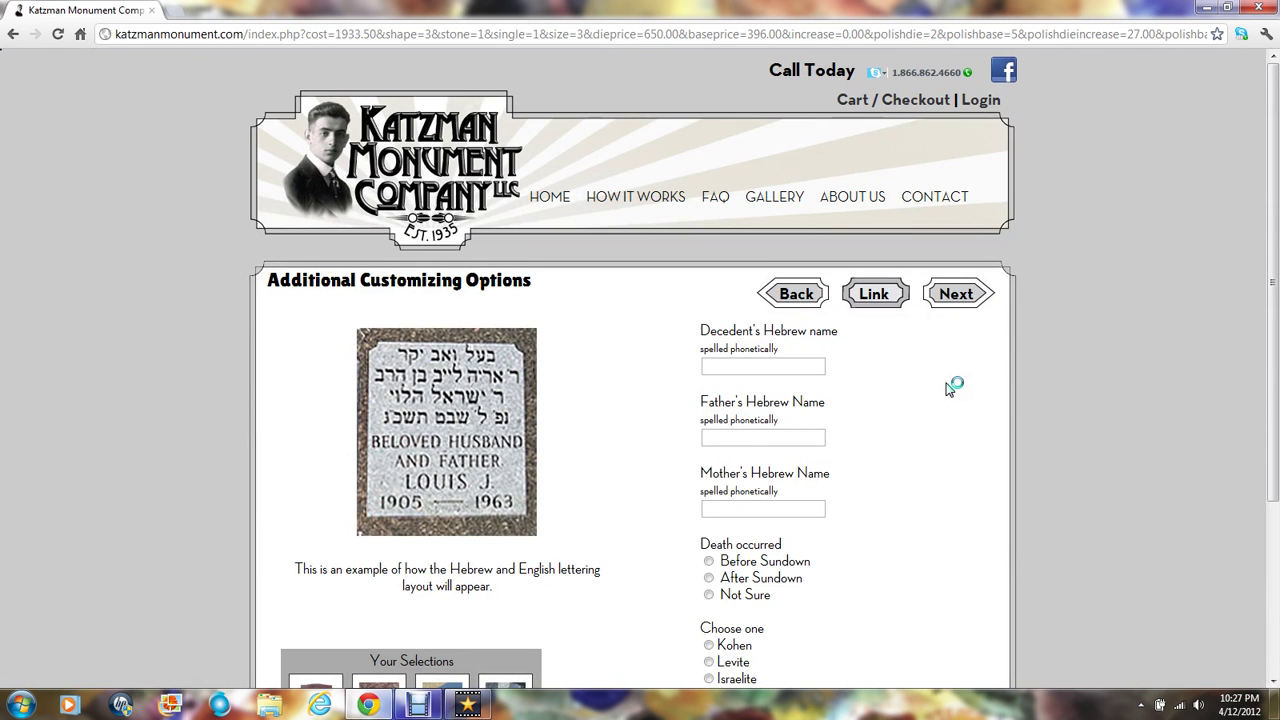
scroll(950, 390, down, 2)
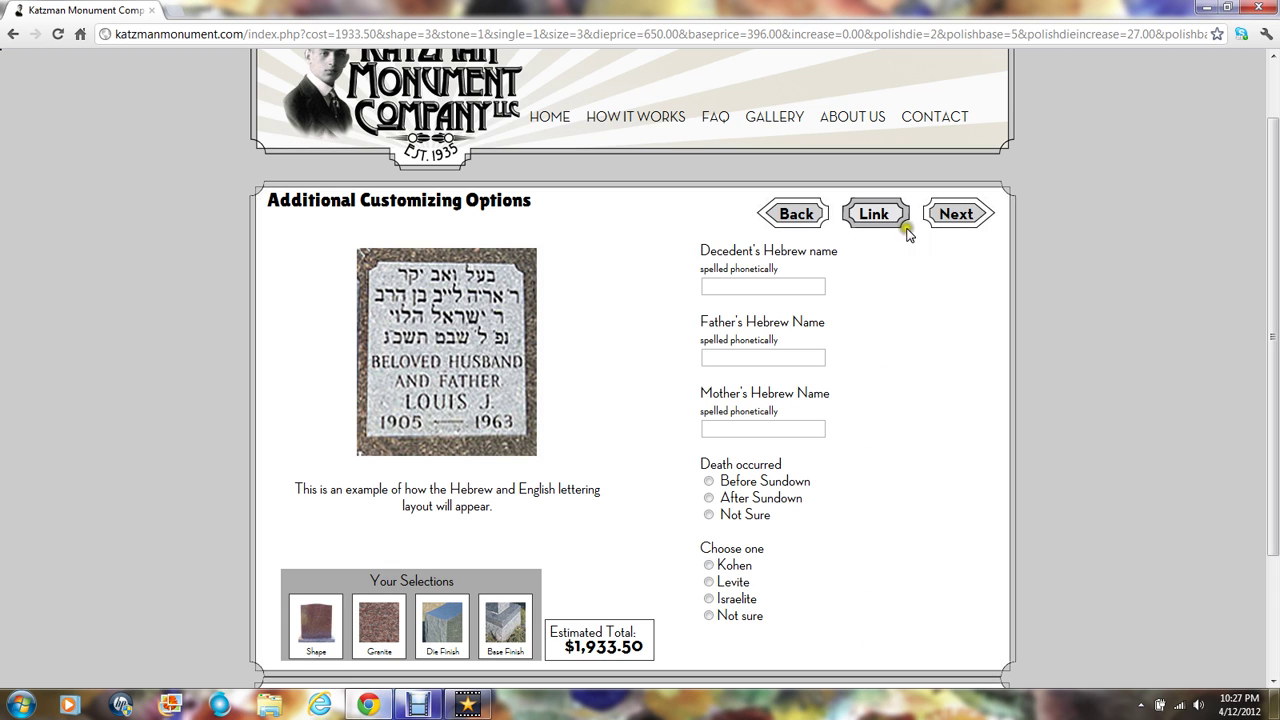
click(955, 215)
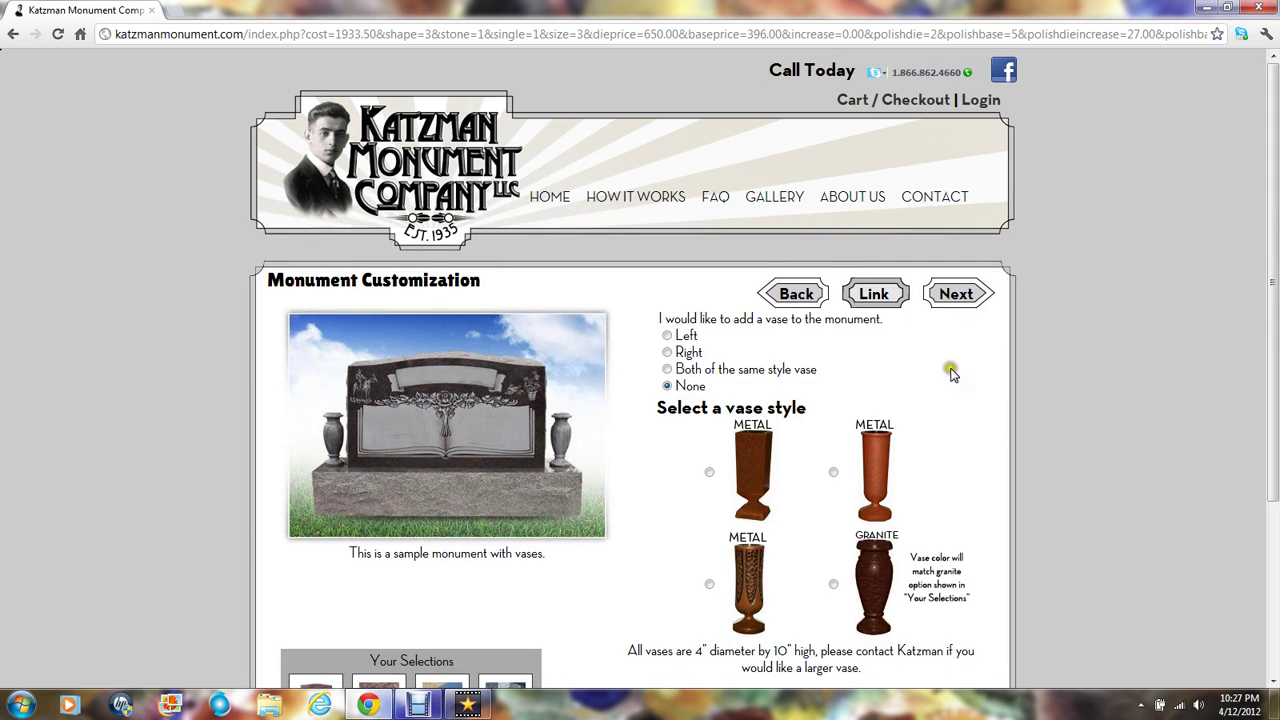
- Add matching granite vases on both sides, bringing the total to $2,173.50
scroll(960, 380, down, 1)
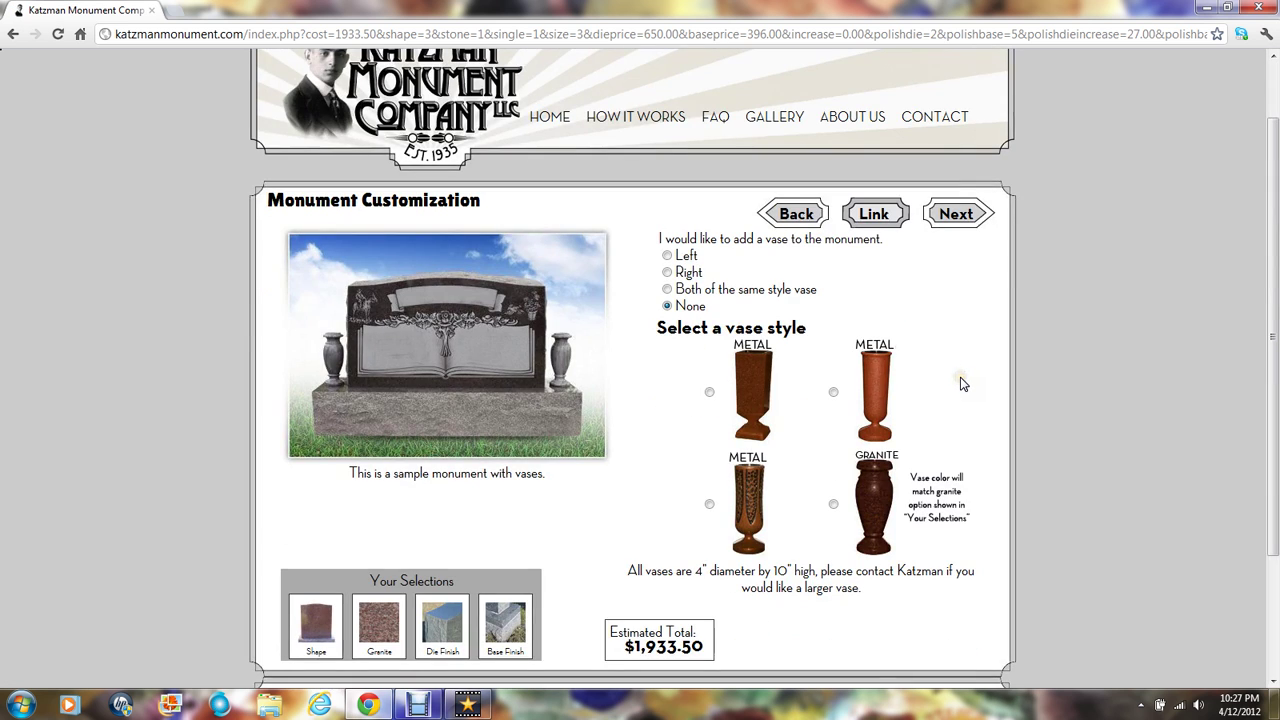
click(668, 289)
click(833, 504)
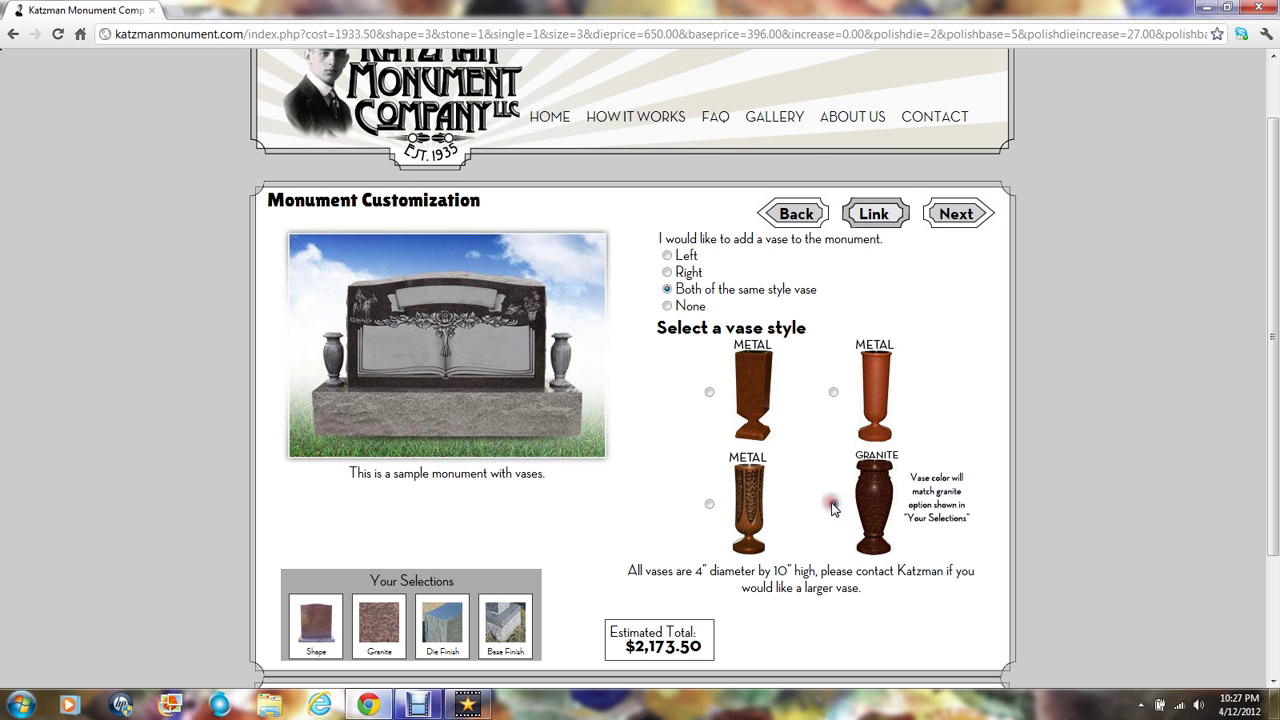
click(945, 212)
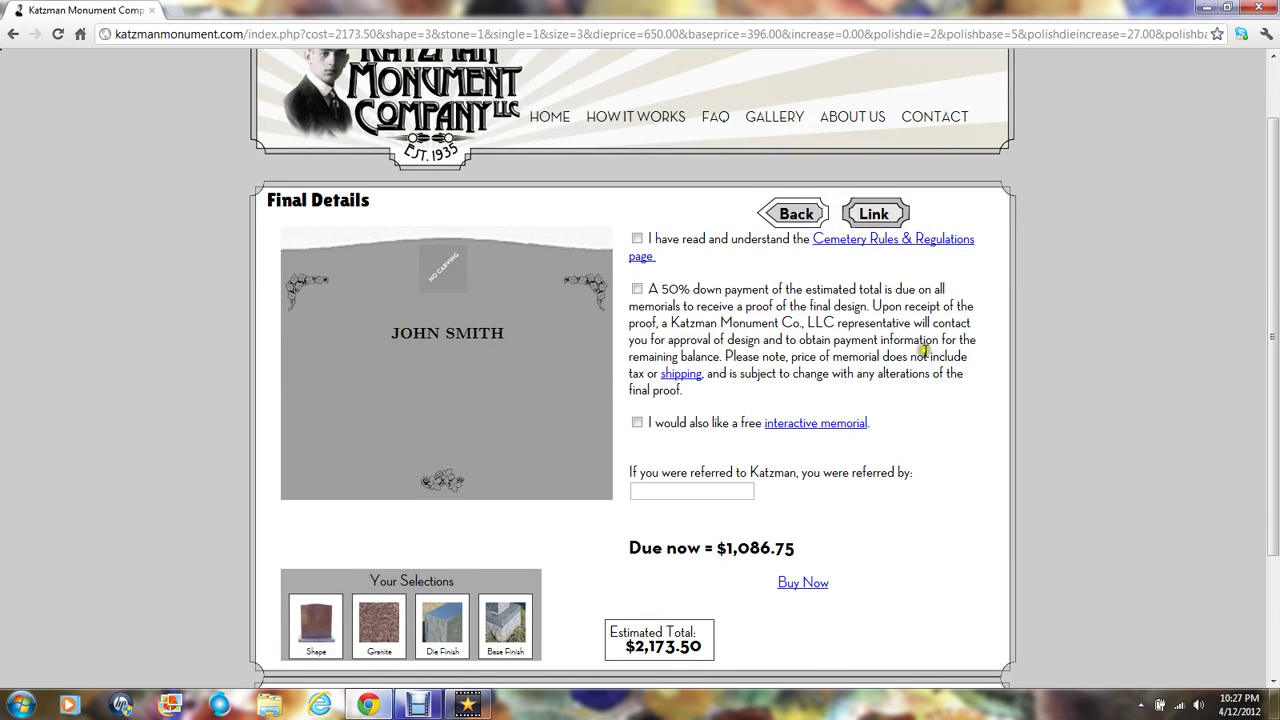
- Check the cemetery rules, 50% down payment and free interactive memorial boxes, leaving $1,086.75 due now
scroll(924, 350, down, 1)
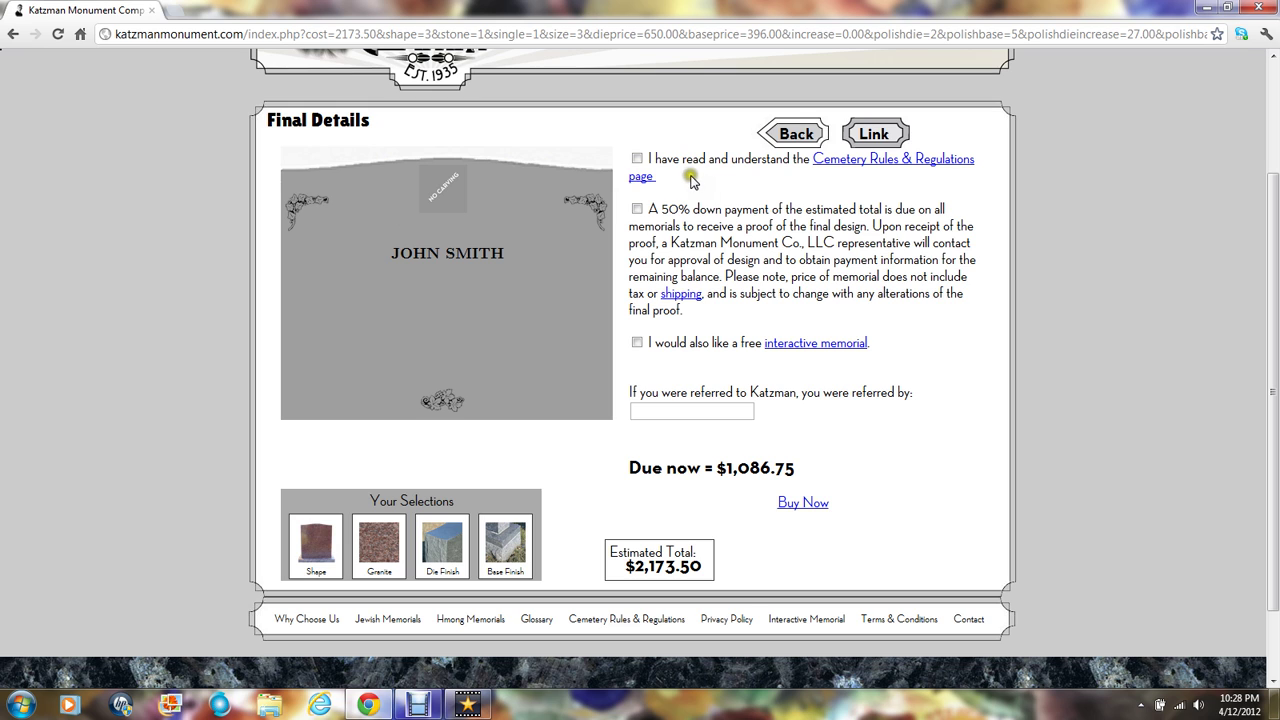
click(639, 162)
click(637, 209)
click(637, 343)
click(638, 343)
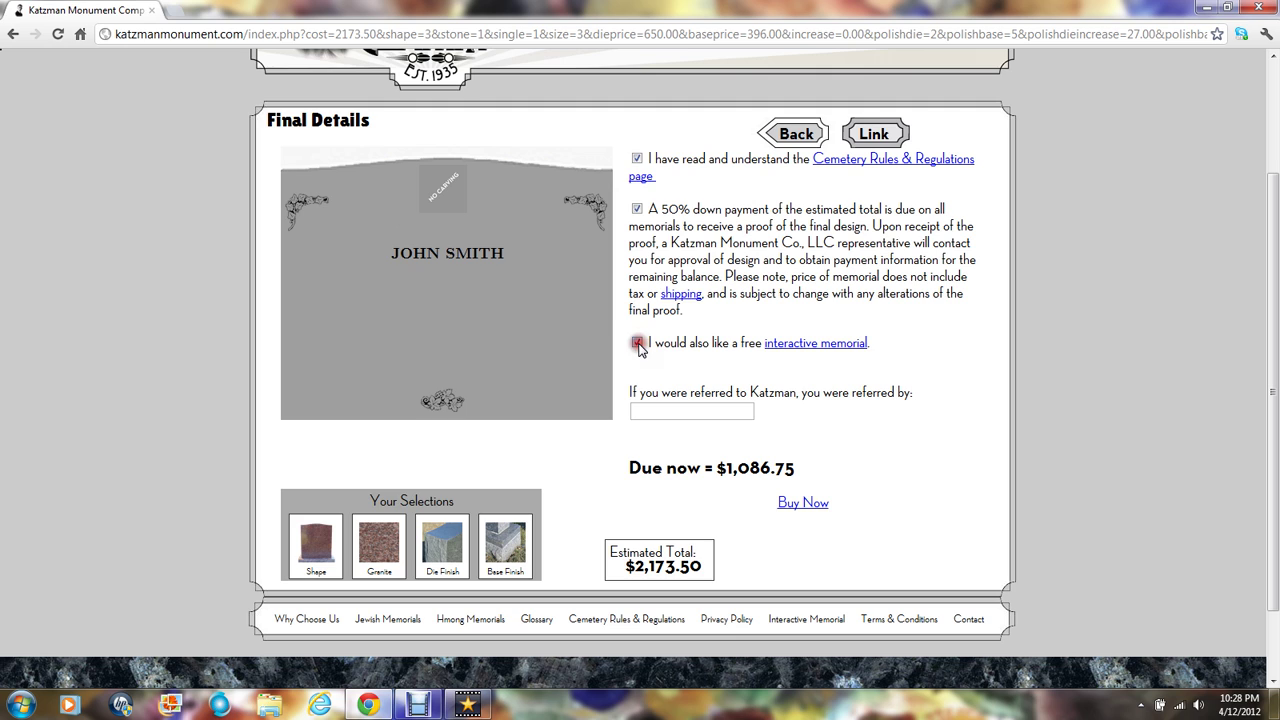